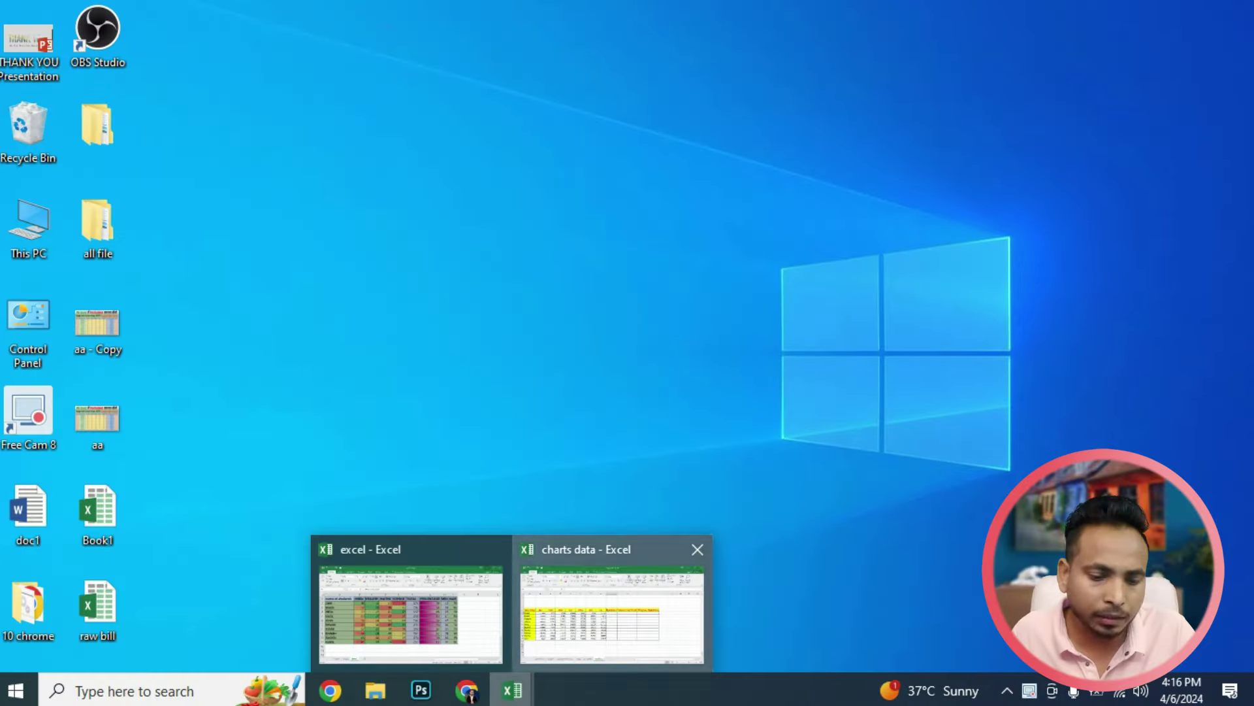
Open the 'charts data' workbook on the sheet with the sales rep table and empty sparkline columns.
left_click(611, 555)
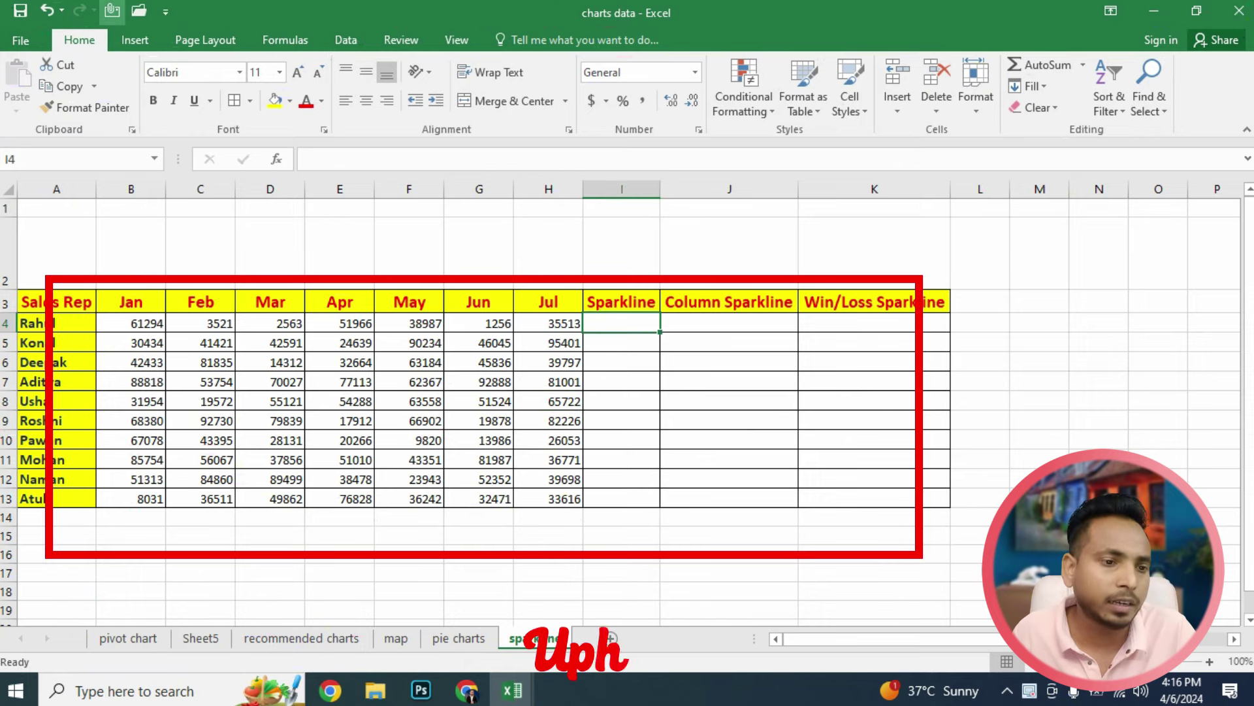
Insert a column sparkline in B2 charting the Jan sales in B4:B13.
key("alt+n")
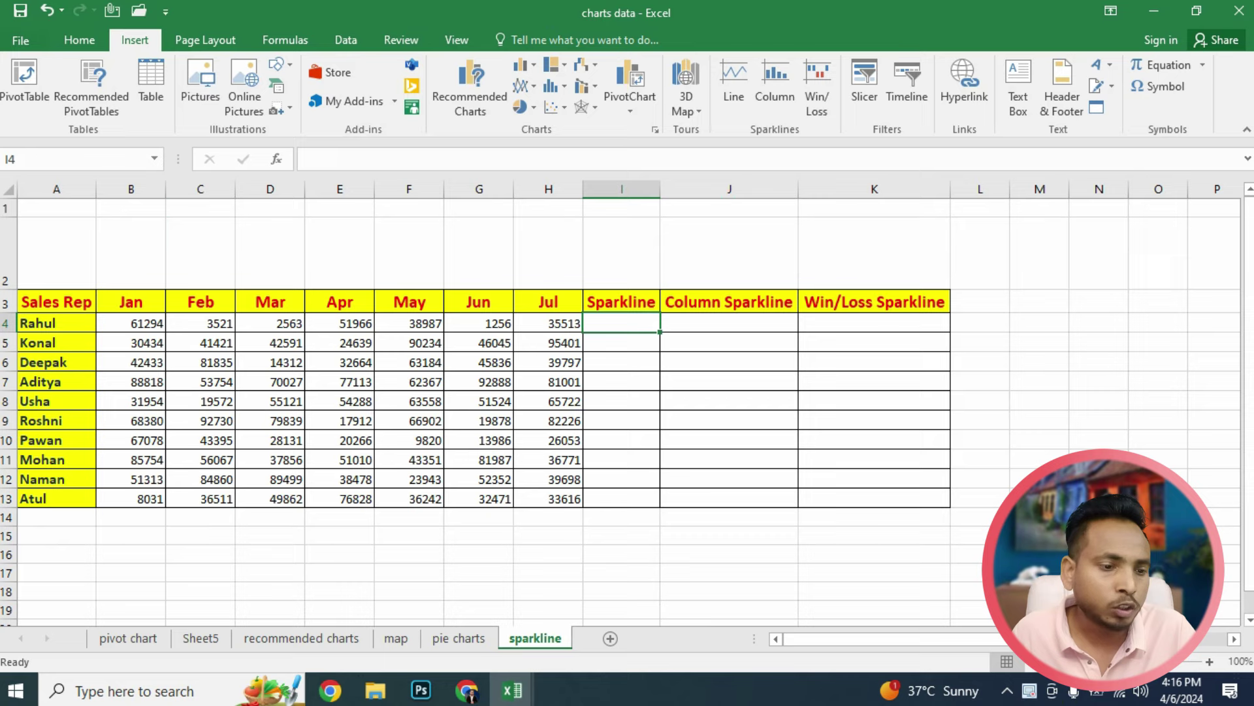
left_click(131, 252)
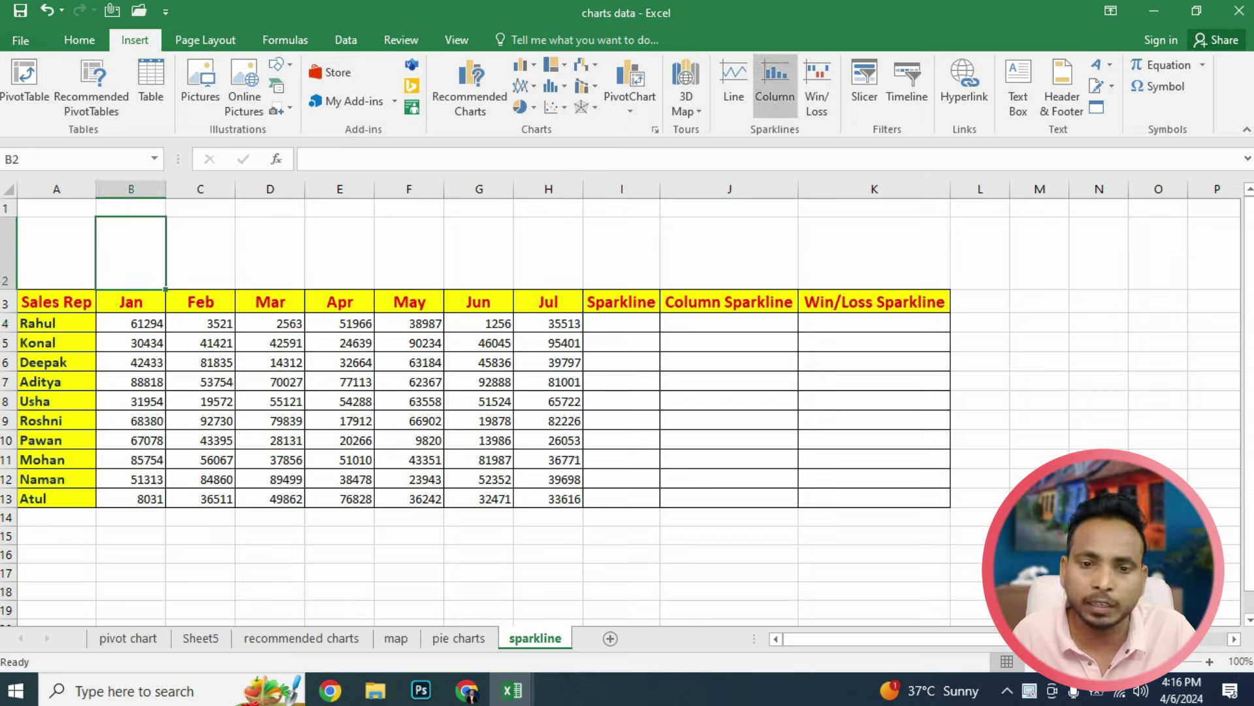
left_click(776, 81)
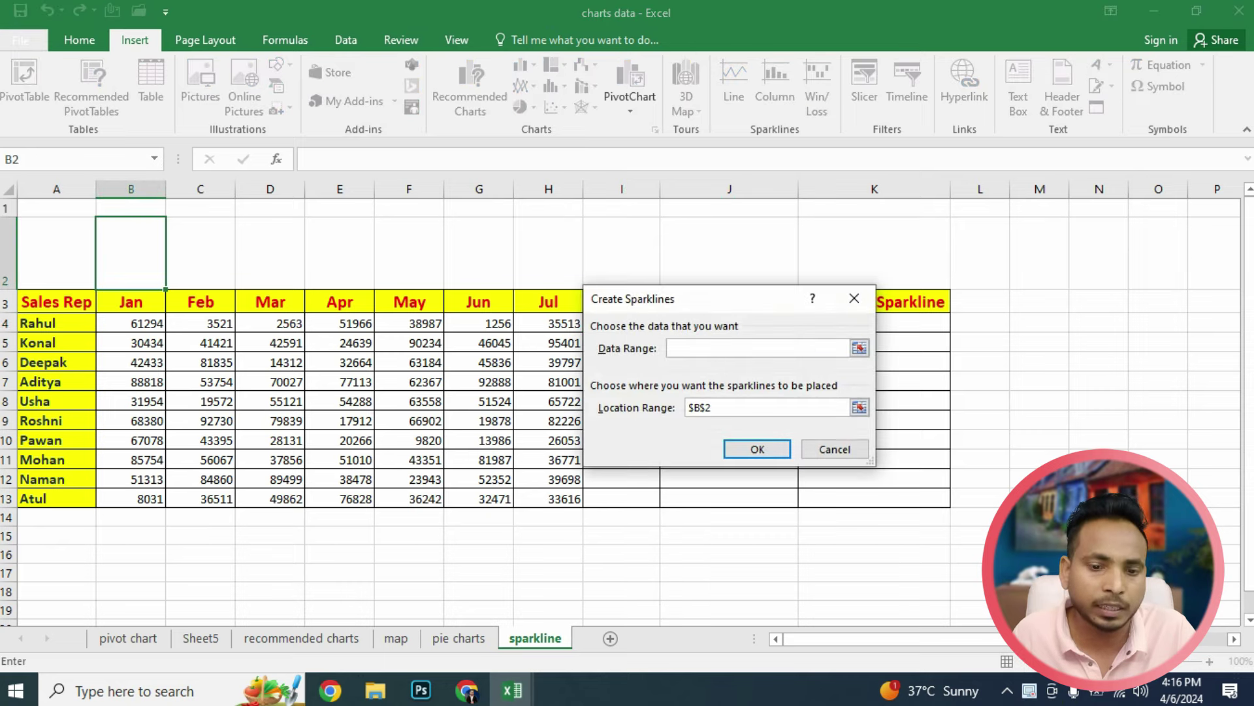
left_click_drag(686, 298, 579, 233)
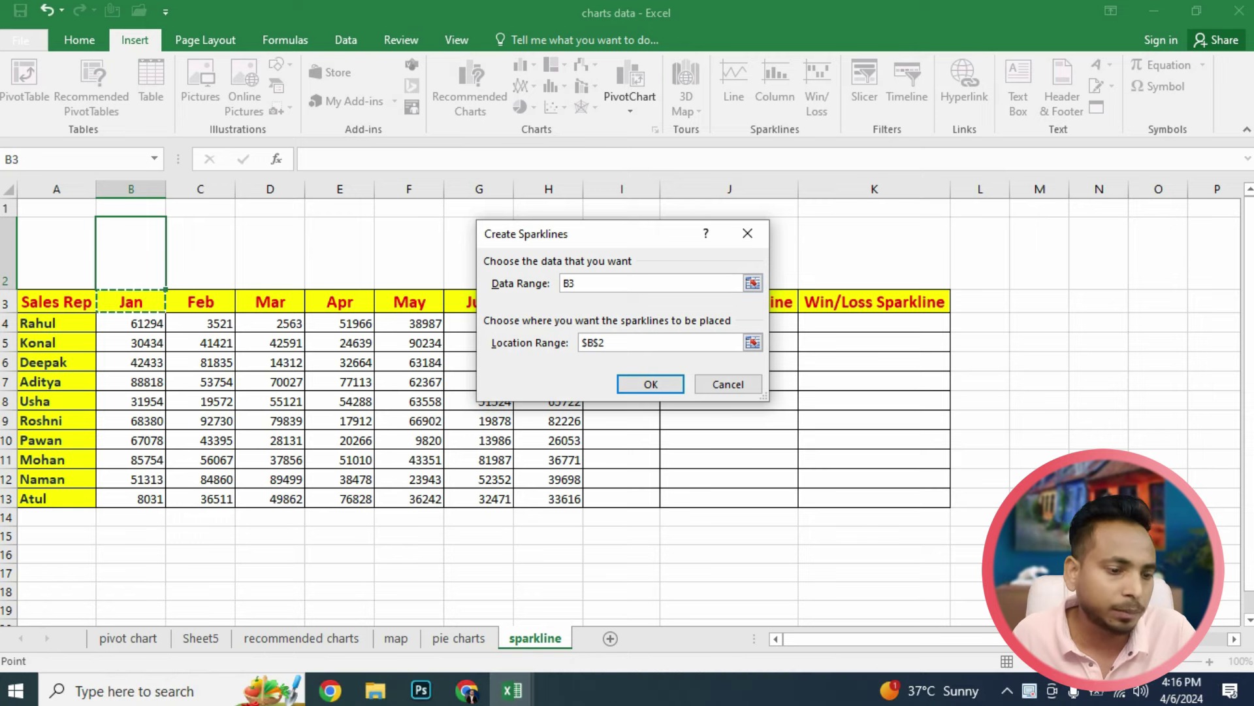
left_click_drag(131, 322, 131, 499)
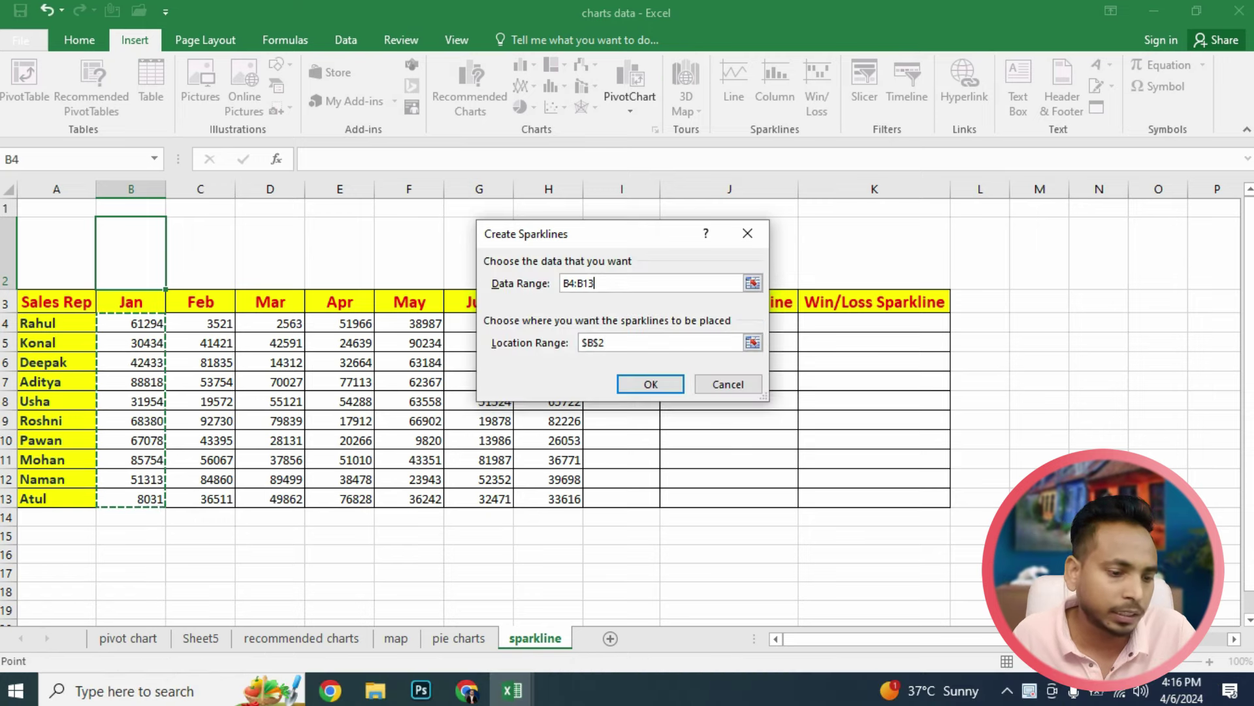
key("Return")
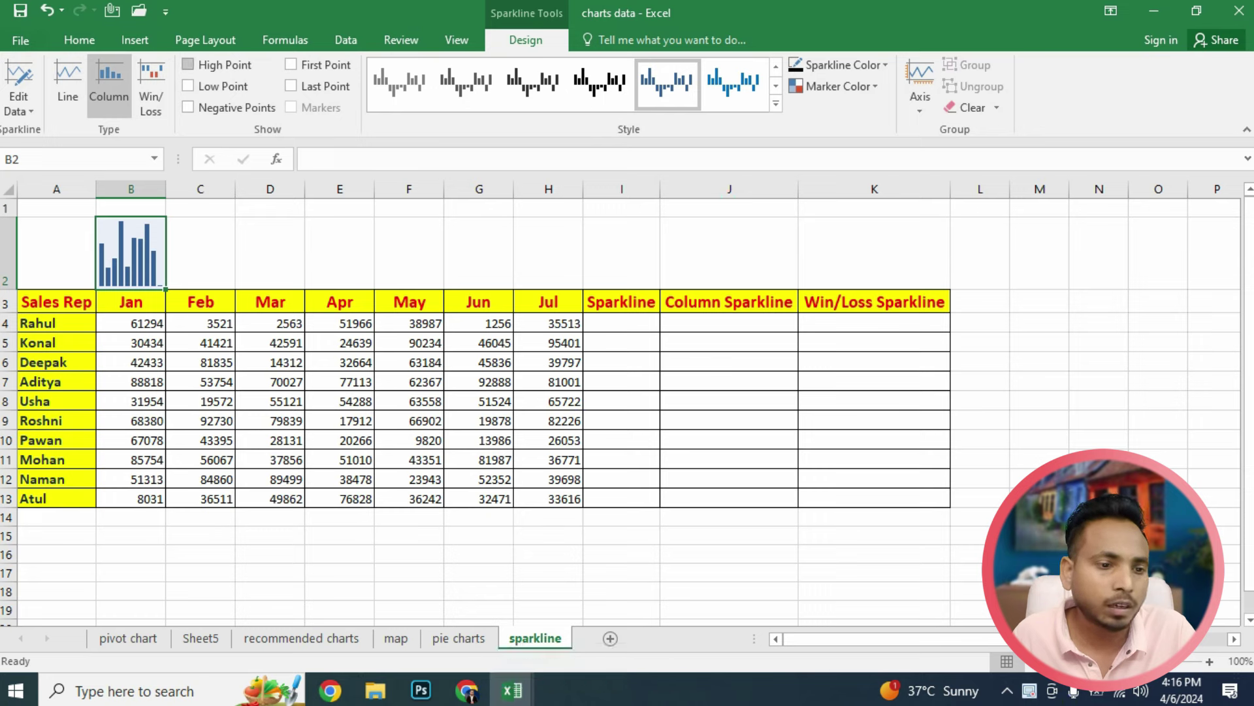
Show the low point on the B2 sparkline and change the Jan value in B5 to 1000.
left_click(189, 64)
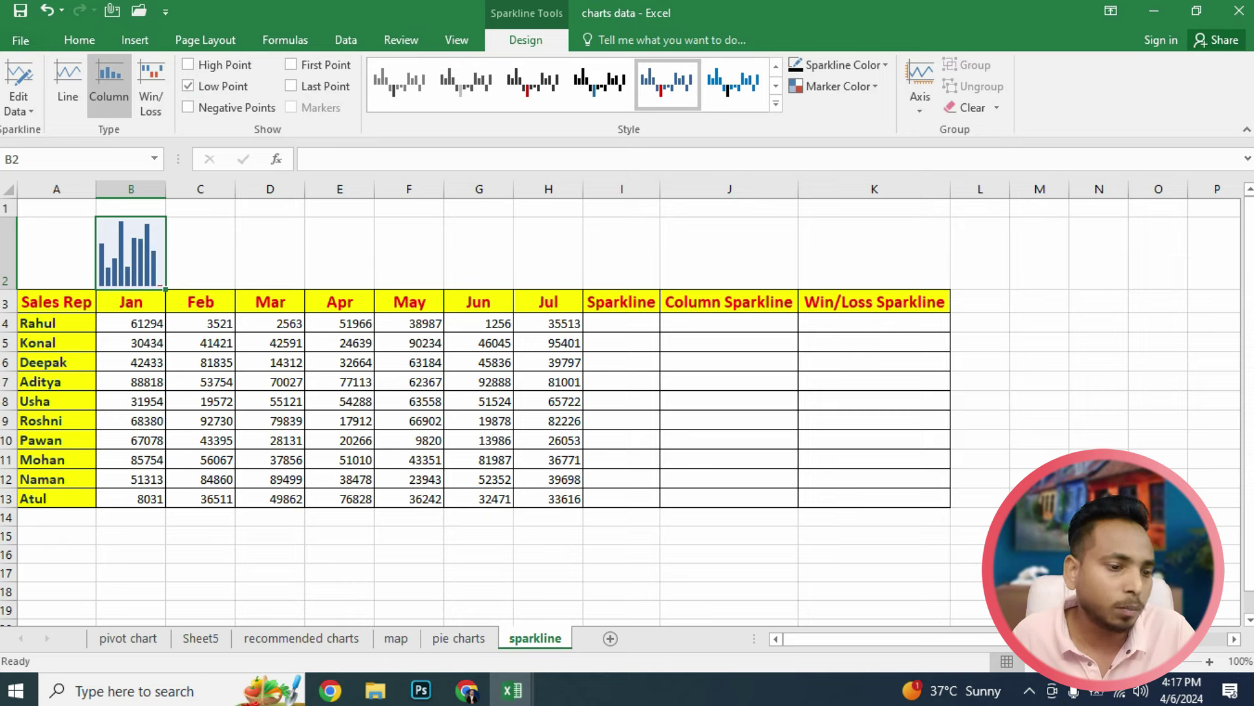
type("00")
key("Return")
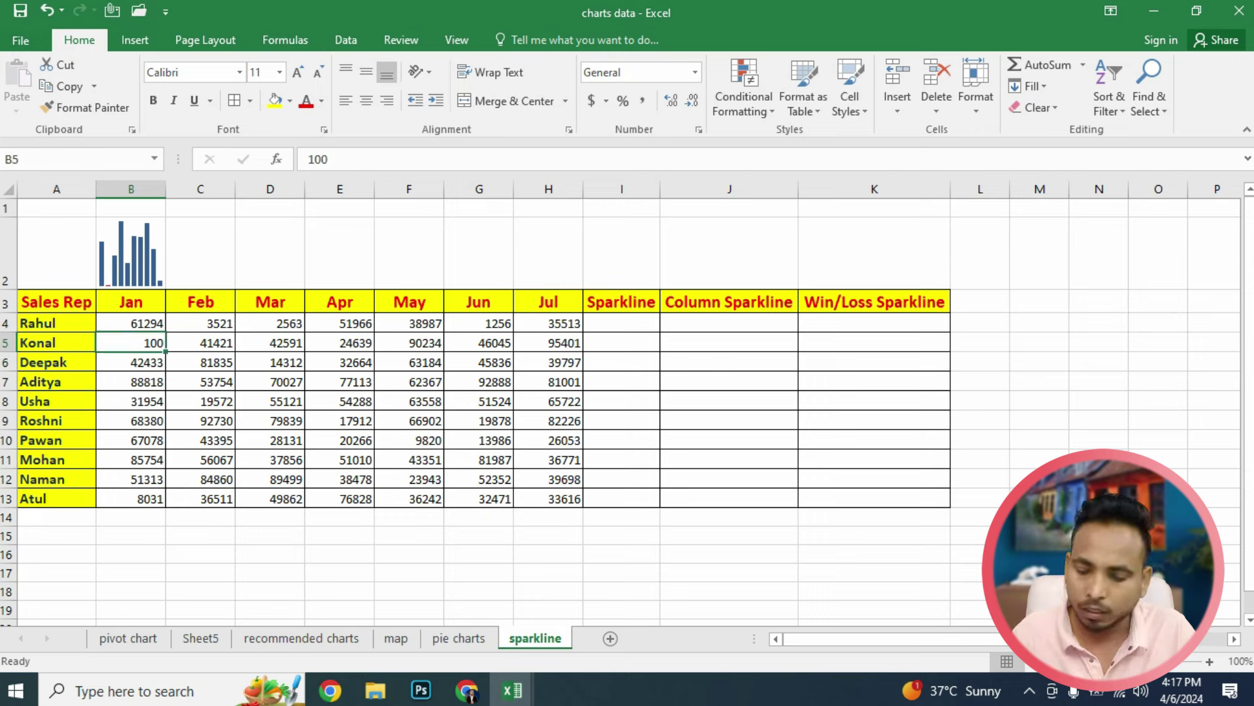
type("10")
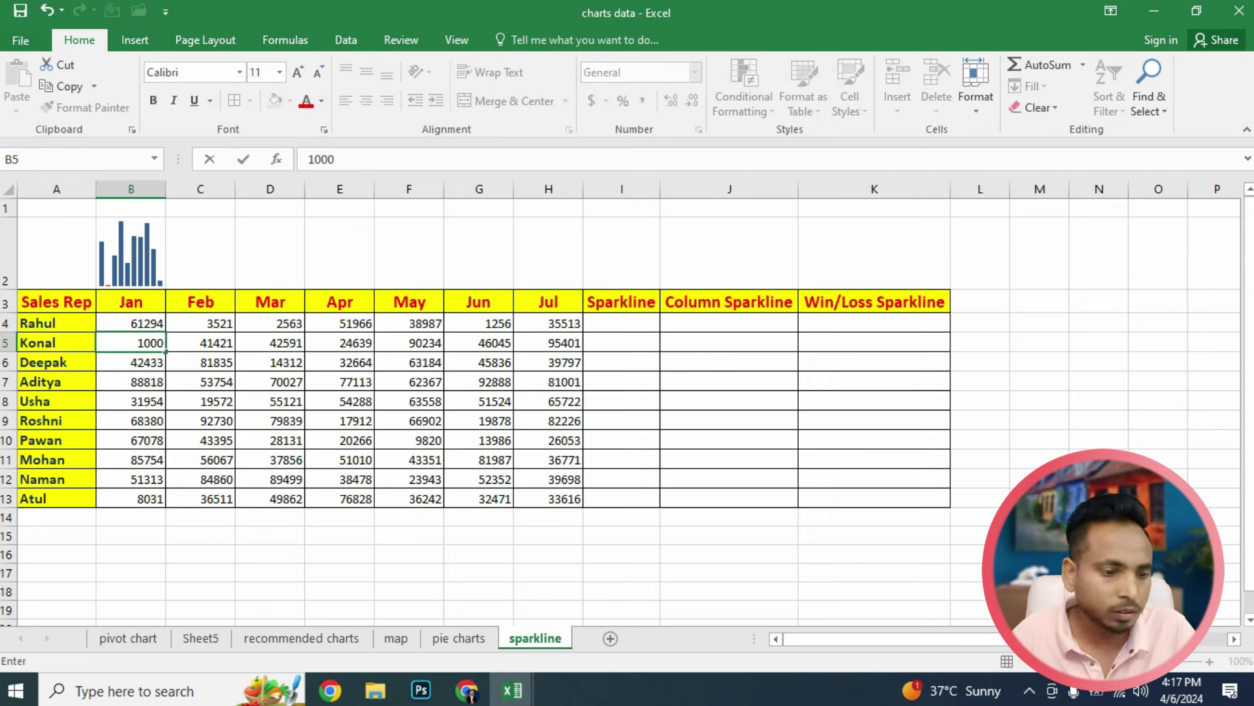
key("Return")
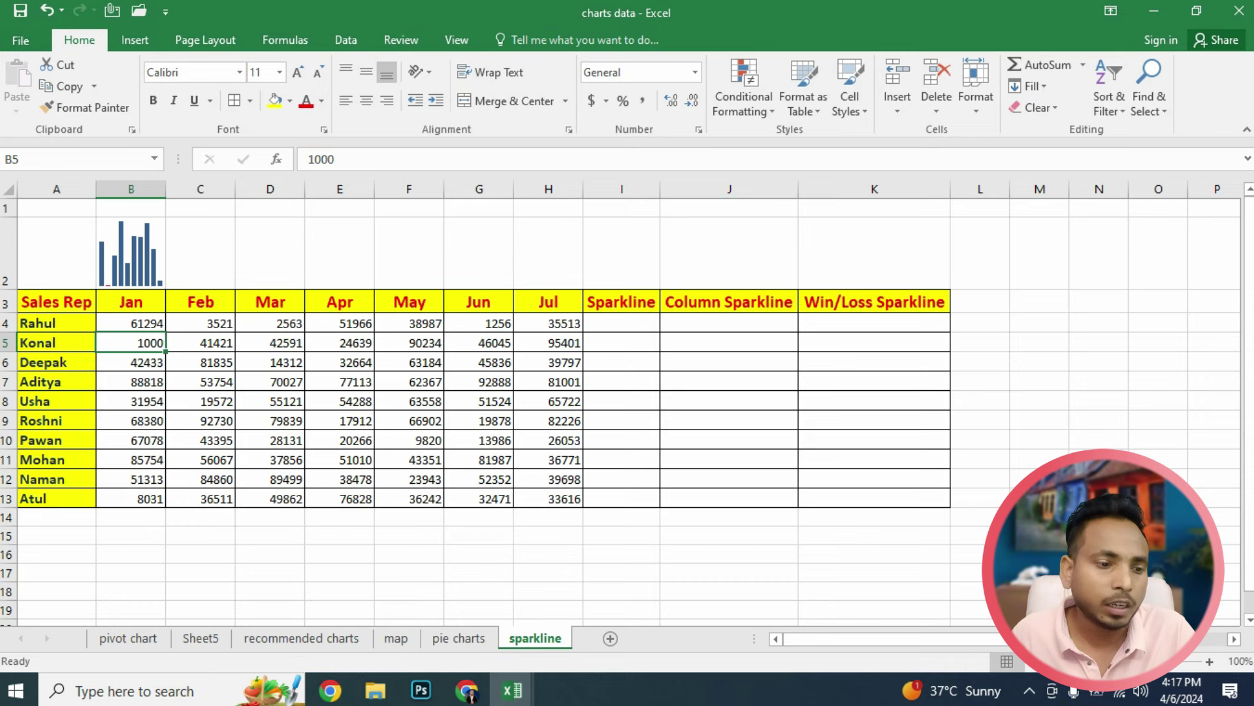
left_click(131, 252)
left_click(526, 40)
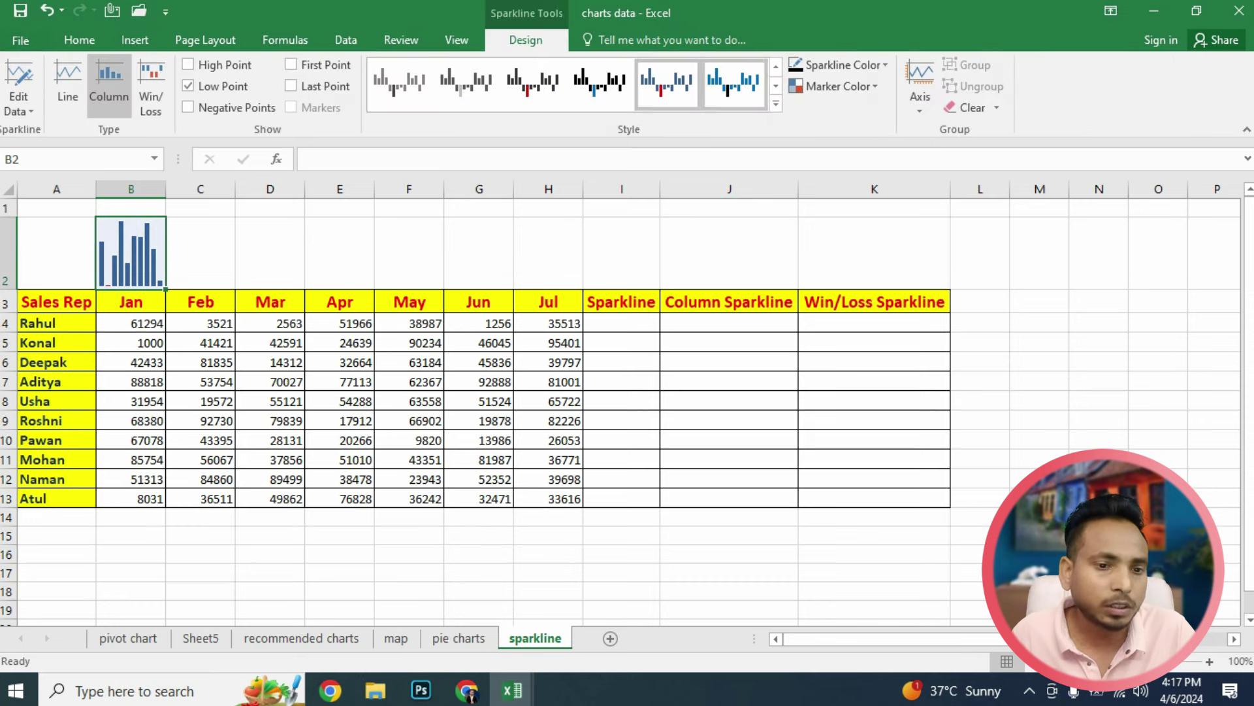
Try out sparkline styles and give the B2 sparkline the dark blue style.
left_click(776, 103)
left_click(601, 188)
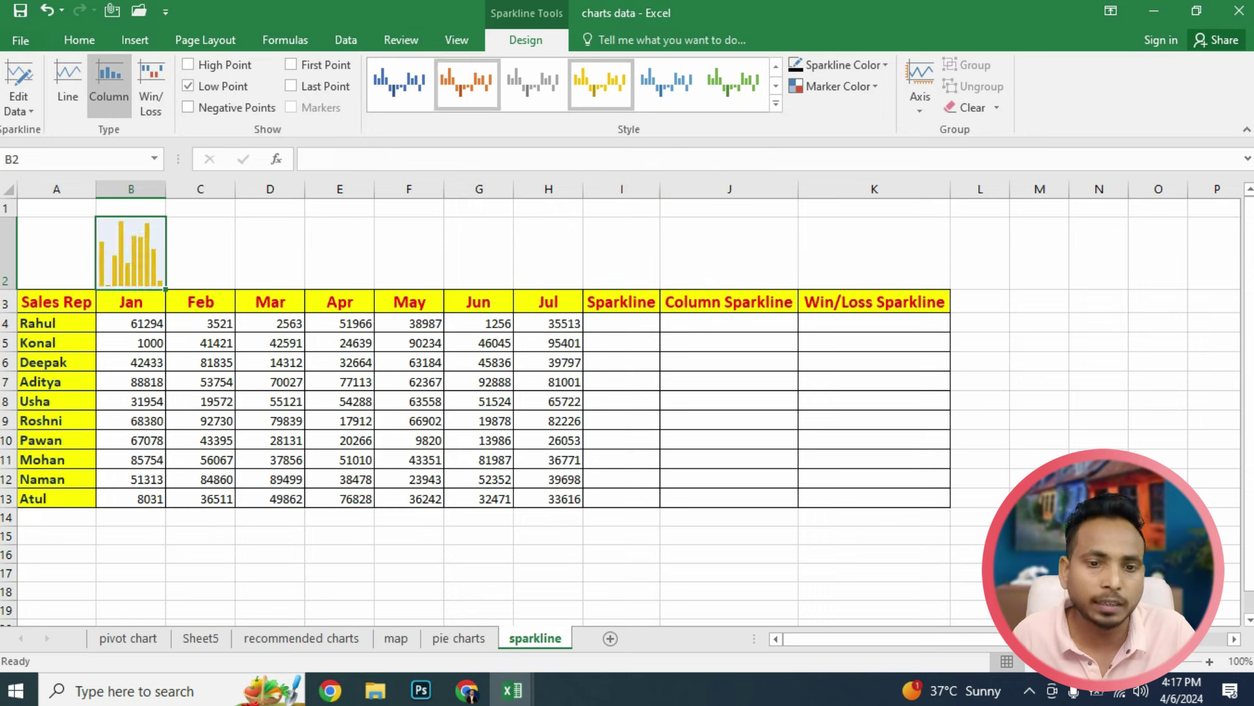
left_click(839, 86)
mouse_move(842, 156)
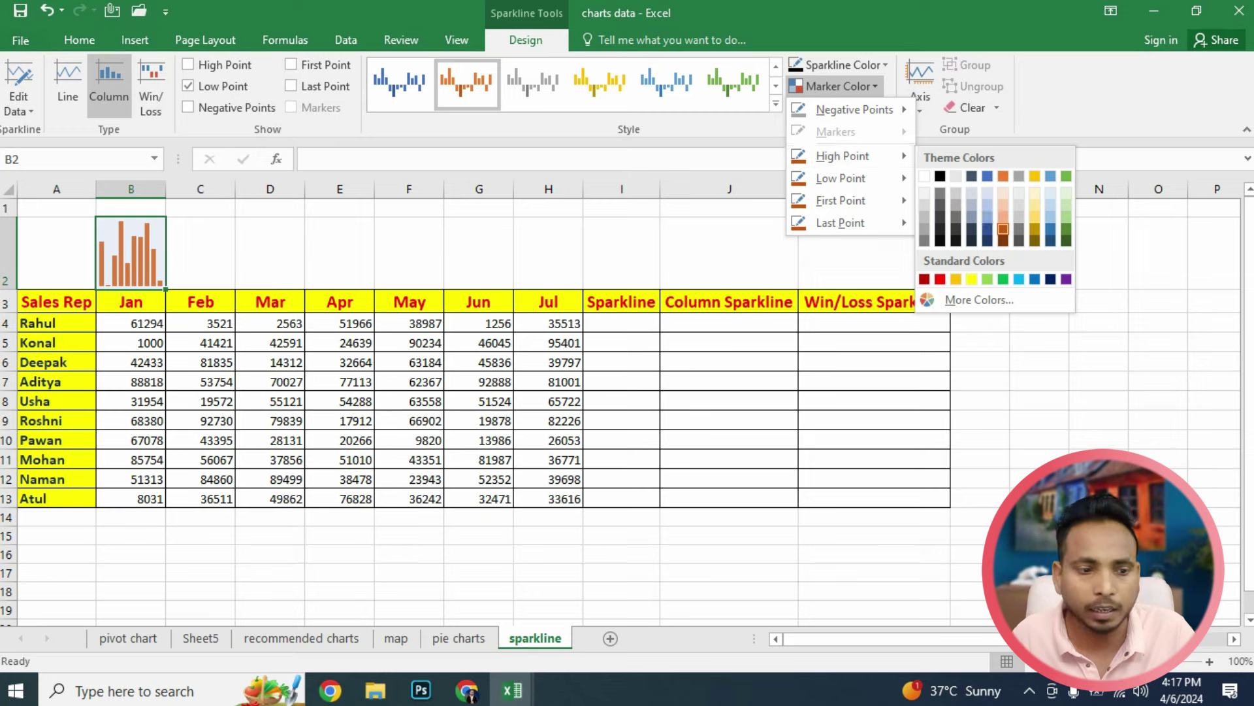
left_click(667, 83)
left_click(775, 103)
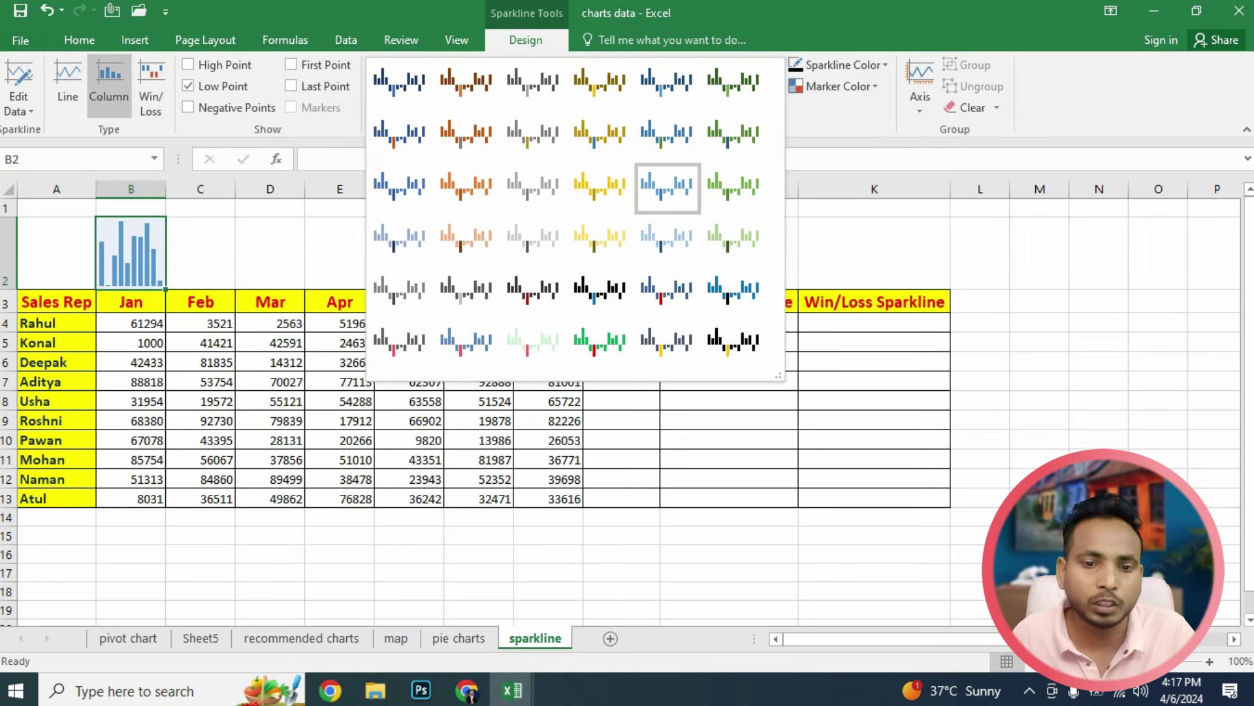
key("Escape")
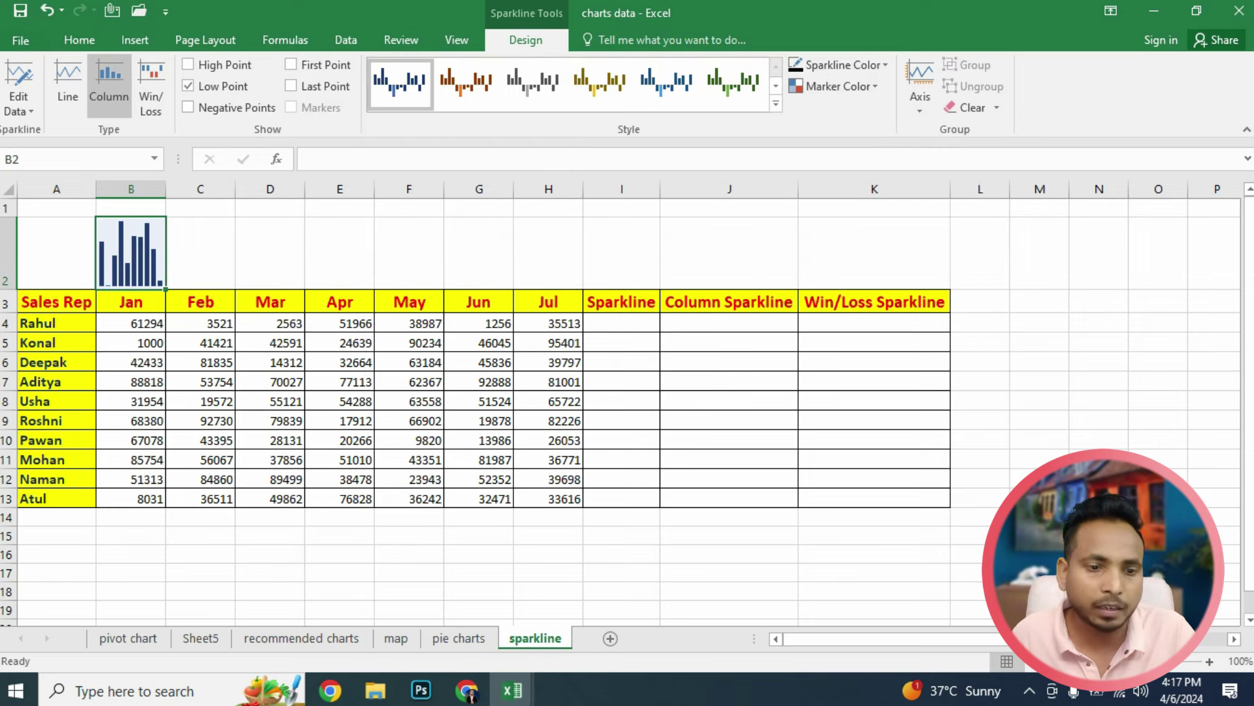
Colour the B2 sparkline's low-point marker yellow.
left_click(837, 86)
mouse_move(841, 177)
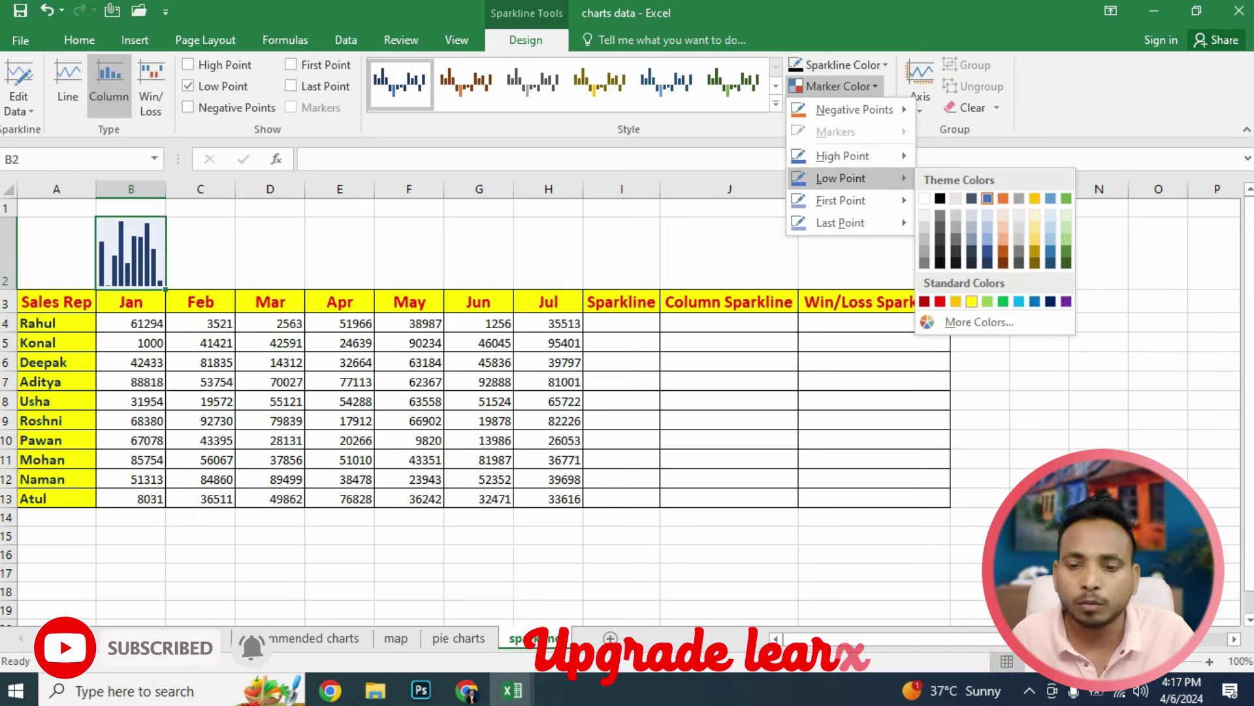
left_click(972, 301)
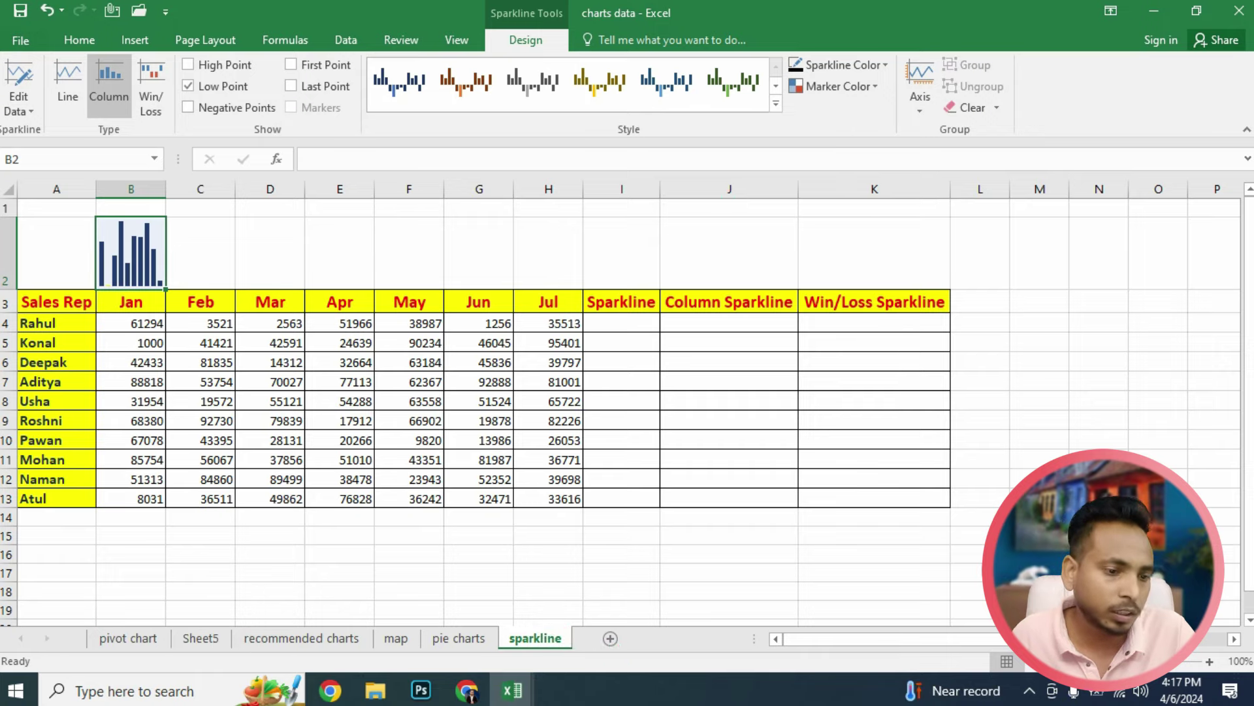
scroll(627, 403, "up", 5, "ctrl")
scroll(628, 403, "up", 4, "ctrl")
scroll(628, 404, "up", 4, "ctrl")
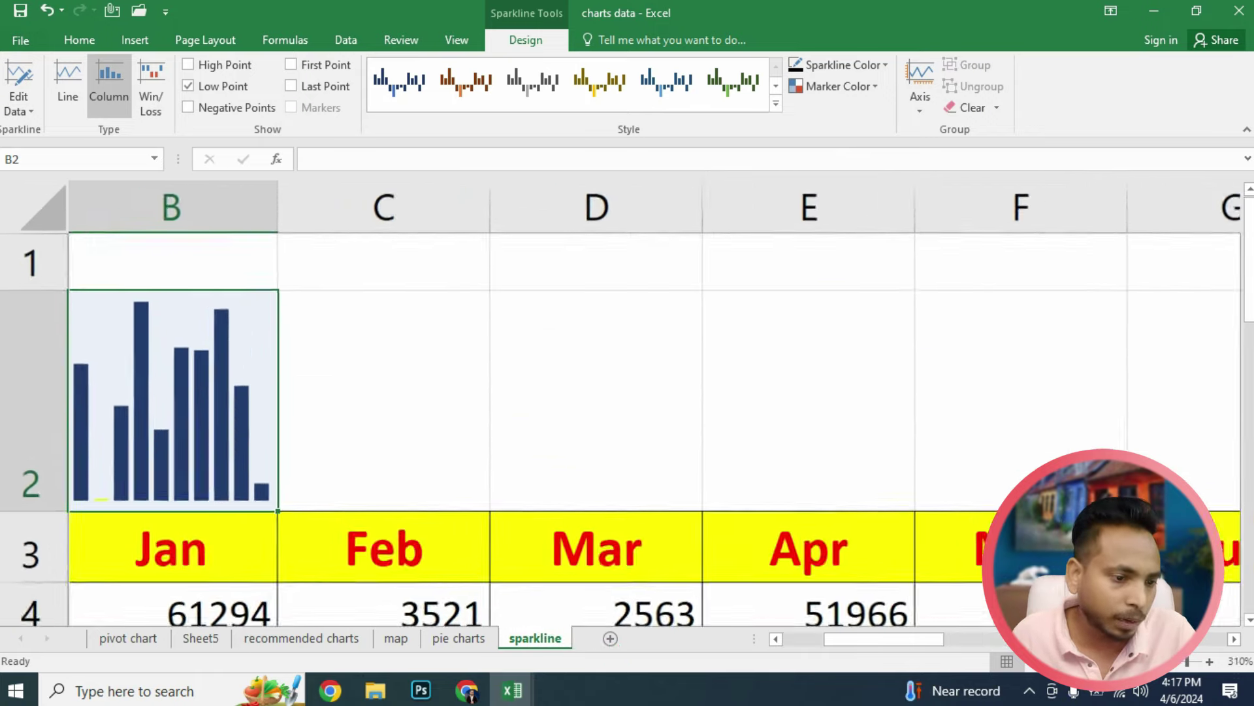
scroll(627, 404, "up", 5, "ctrl")
scroll(627, 404, "up", 2, "ctrl")
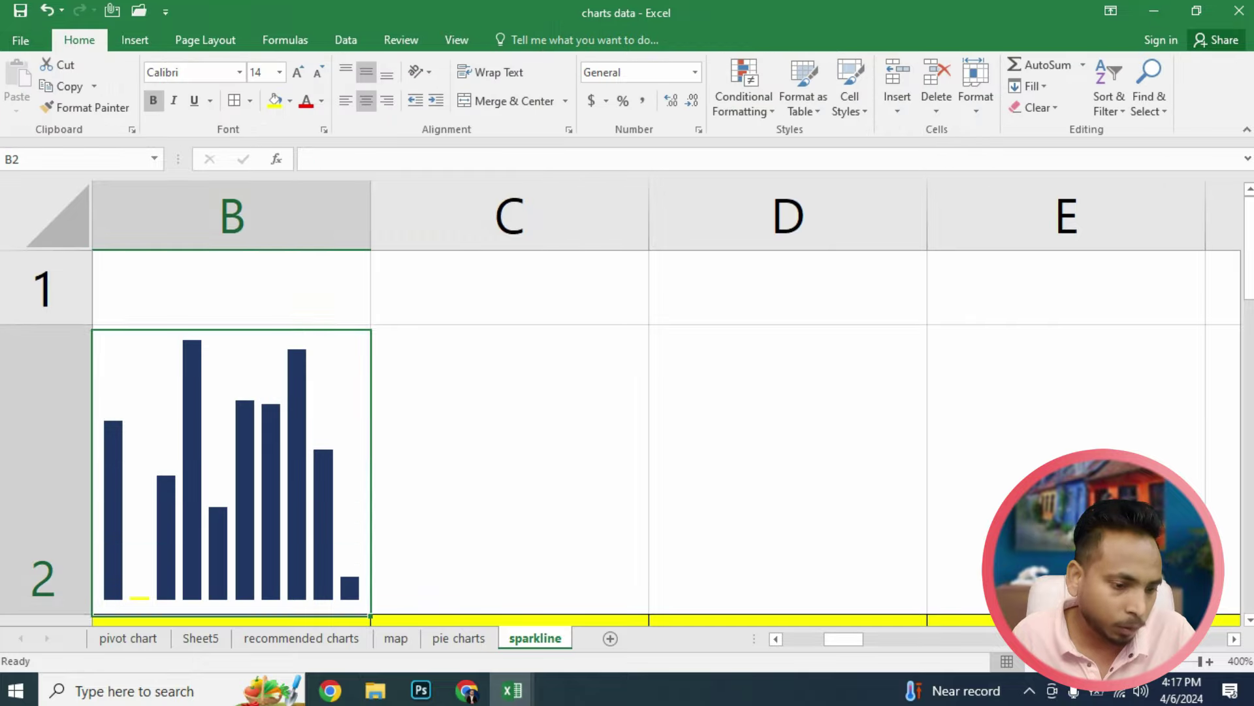
scroll(627, 404, "down", 4, "ctrl")
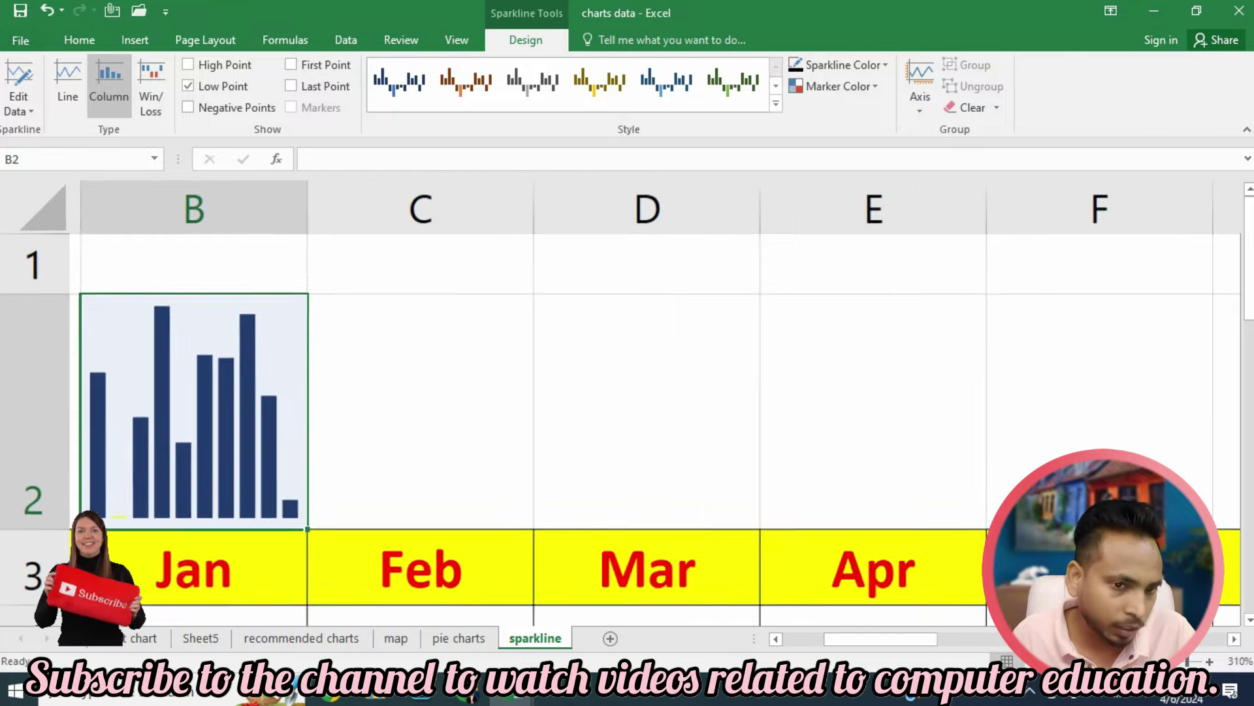
scroll(627, 404, "down", 7, "ctrl")
scroll(627, 404, "down", 7, "ctrl")
scroll(628, 404, "down", 4, "ctrl")
scroll(628, 403, "up", 2, "ctrl")
scroll(627, 403, "up", 5, "ctrl")
scroll(627, 404, "down", 3)
scroll(628, 404, "up", 2)
scroll(627, 403, "down", 2, "ctrl")
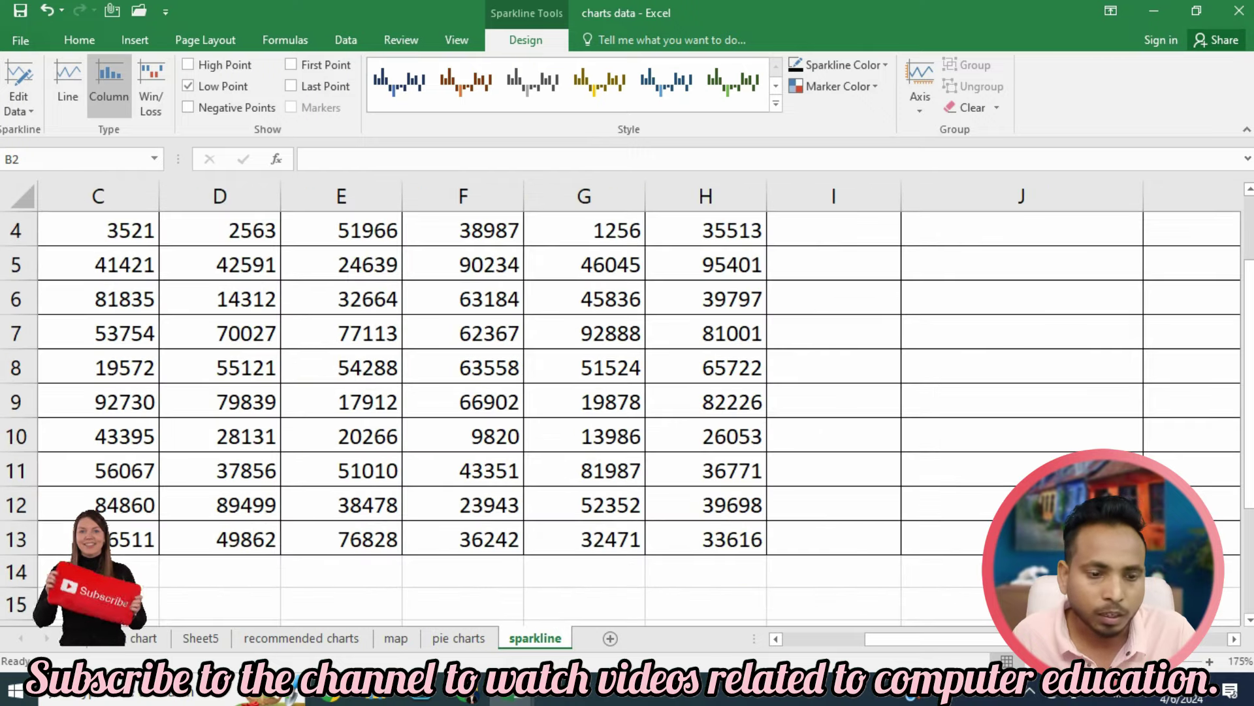
scroll(628, 403, "up", 1)
scroll(628, 404, "up", 3)
scroll(628, 403, "down", 2, "ctrl")
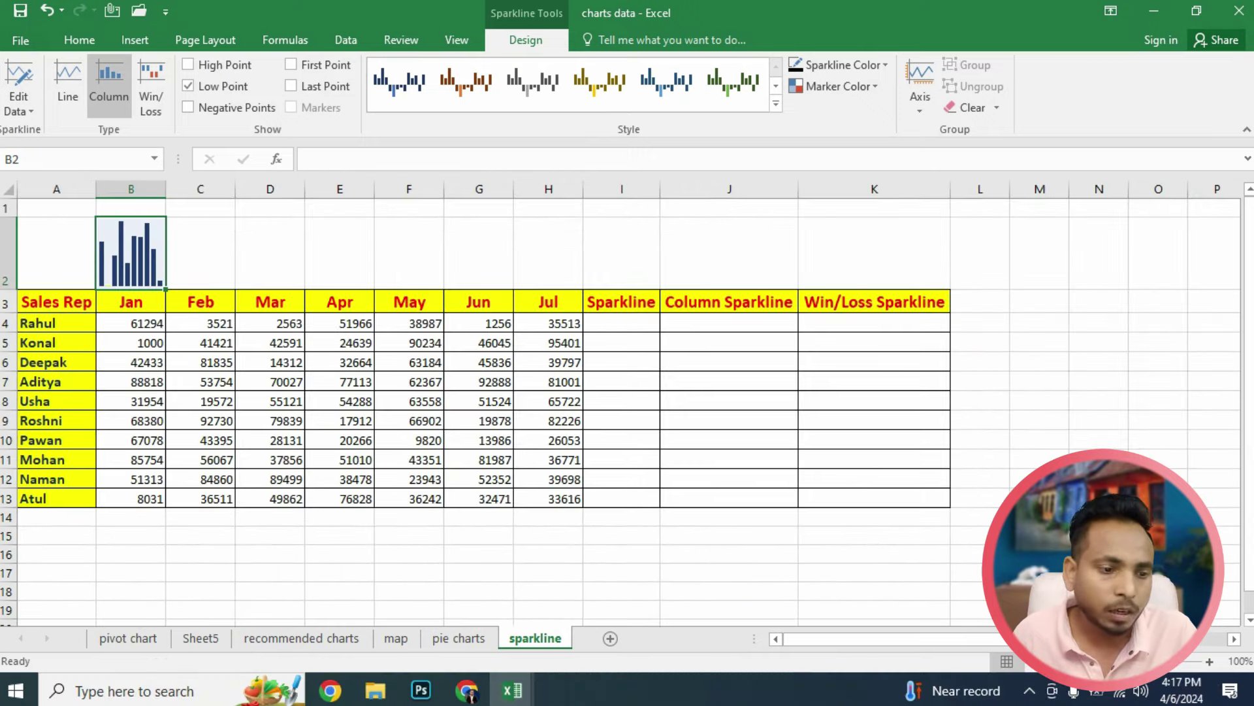
left_click(270, 252)
left_click_drag(131, 253, 548, 252)
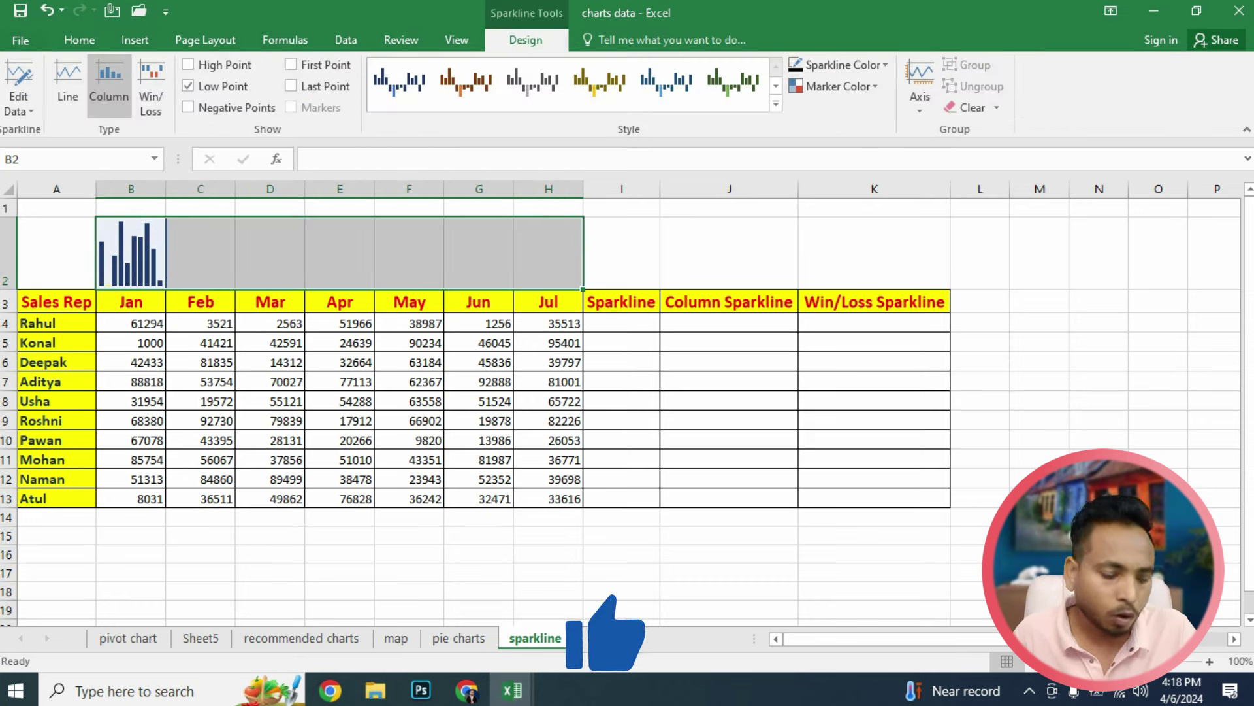
key("ctrl+r")
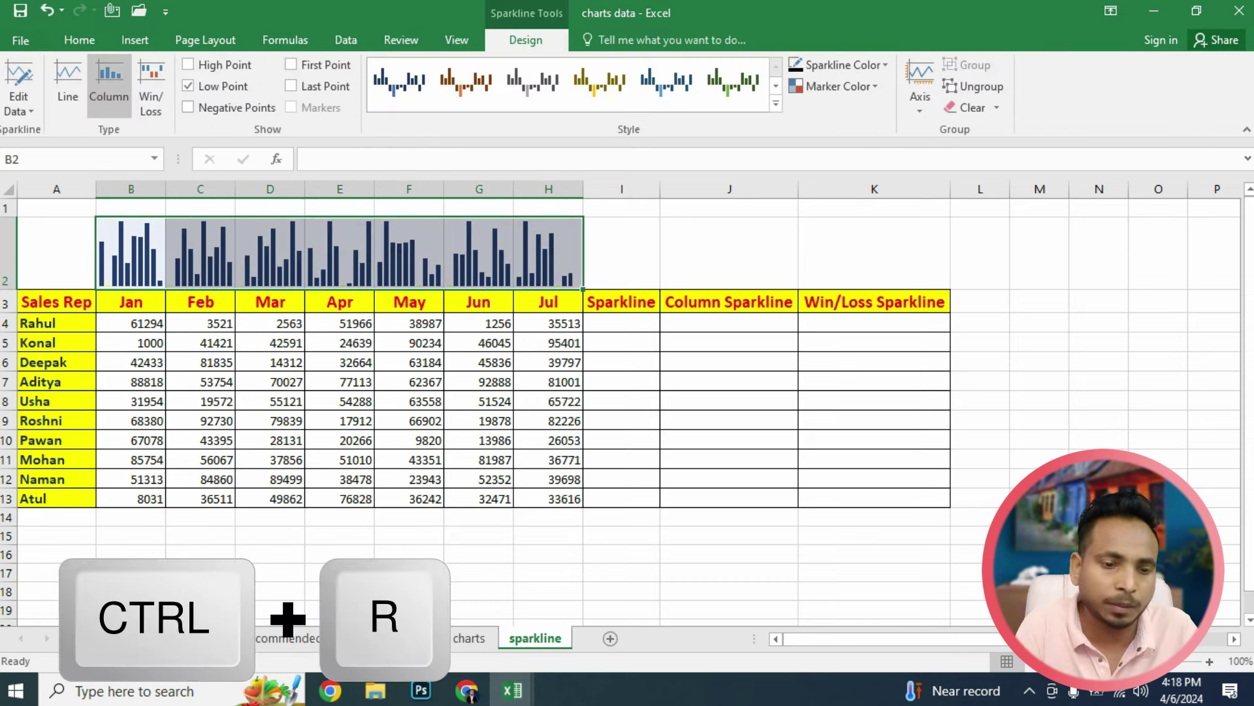
left_click(549, 252)
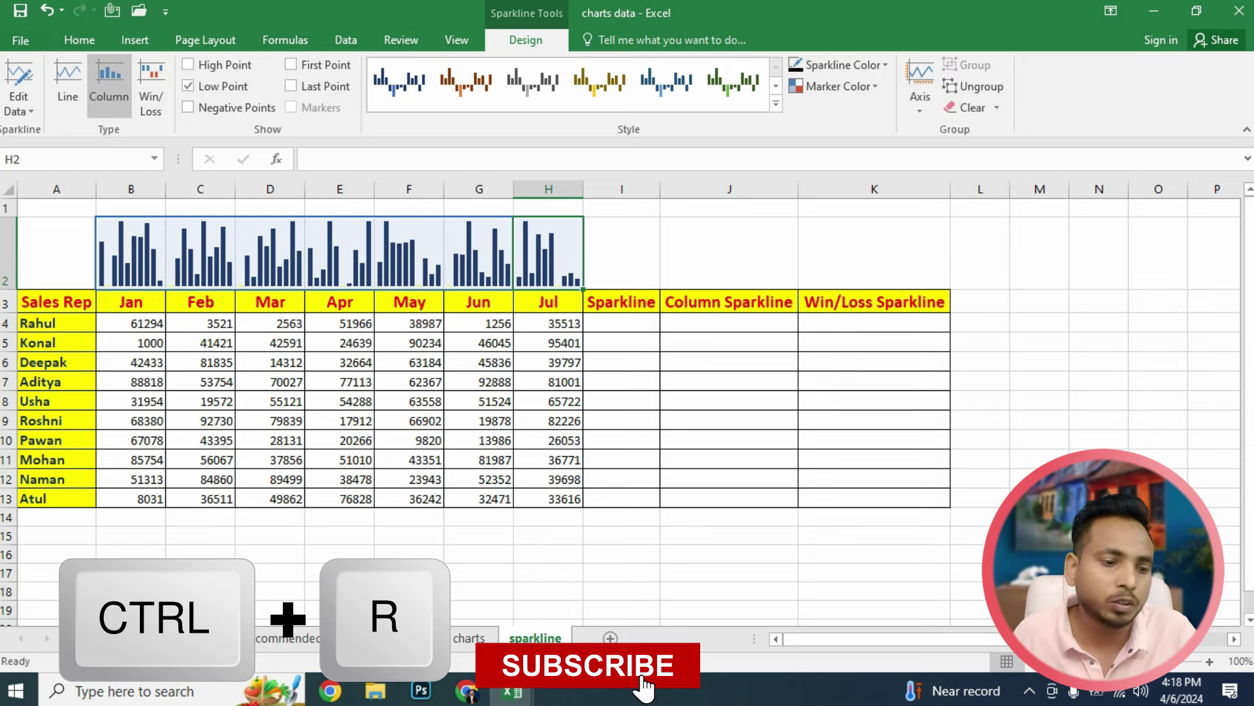
left_click(131, 252)
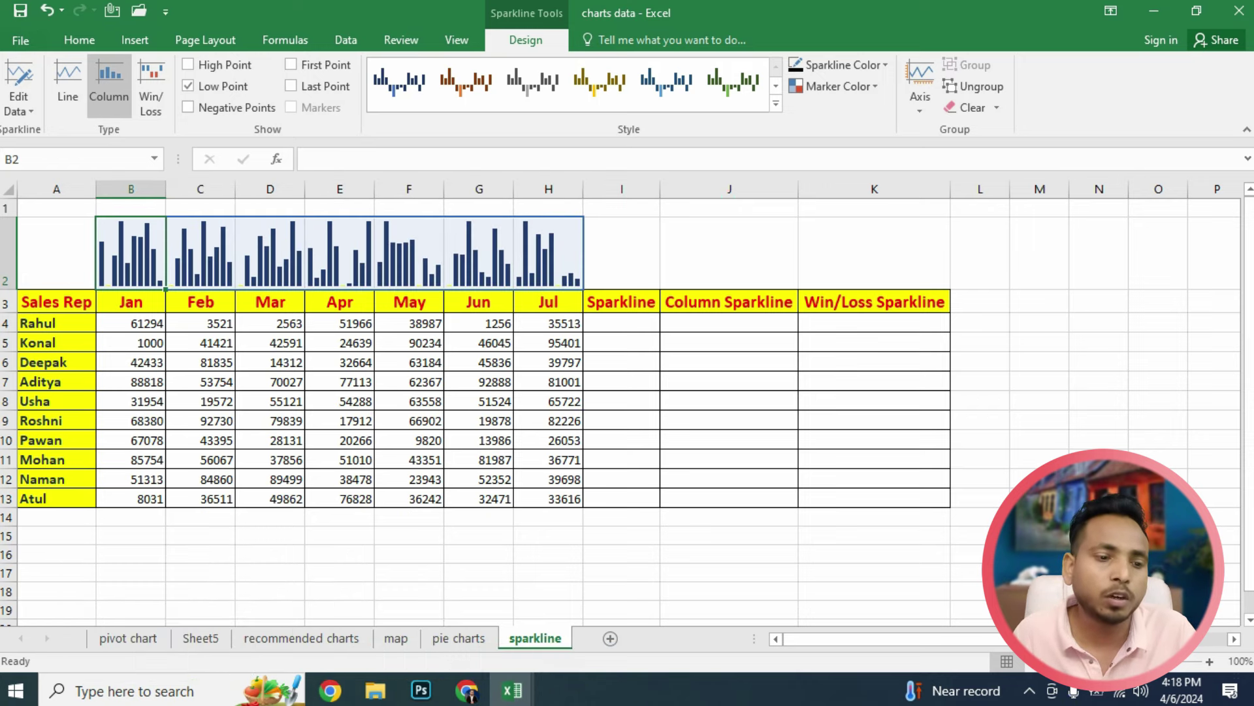
left_click(838, 87)
mouse_move(841, 200)
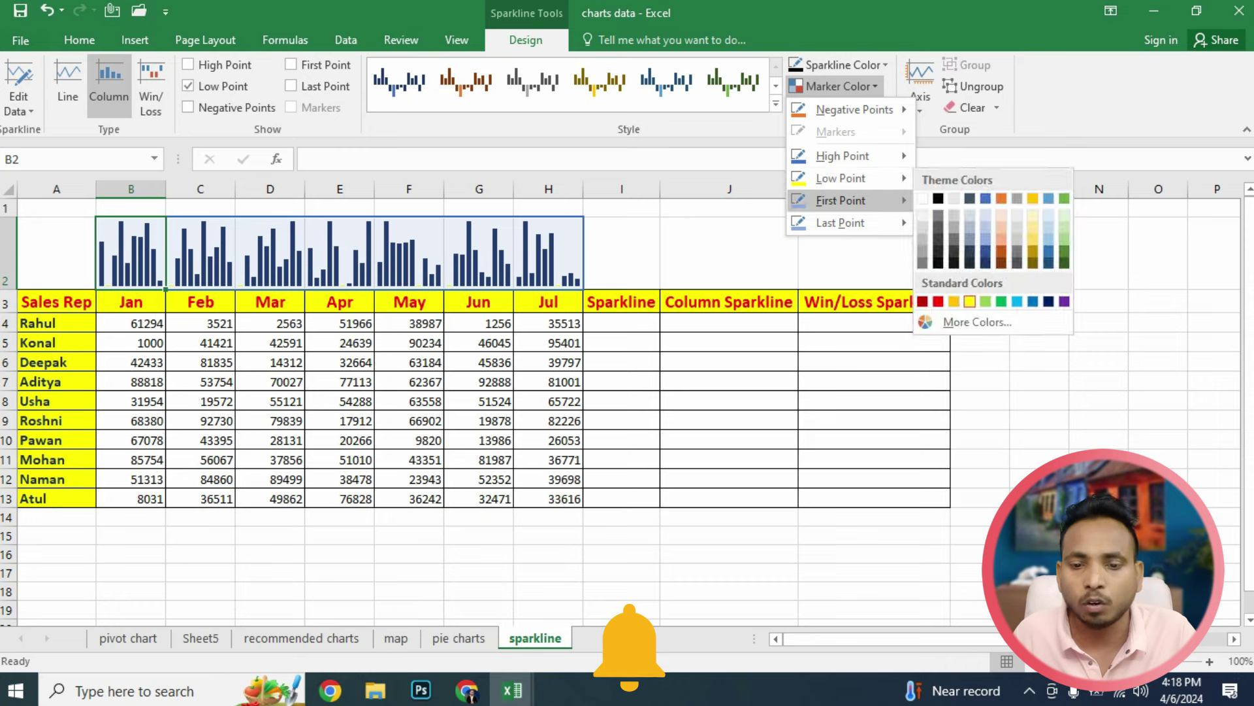
left_click(938, 299)
left_click(340, 343)
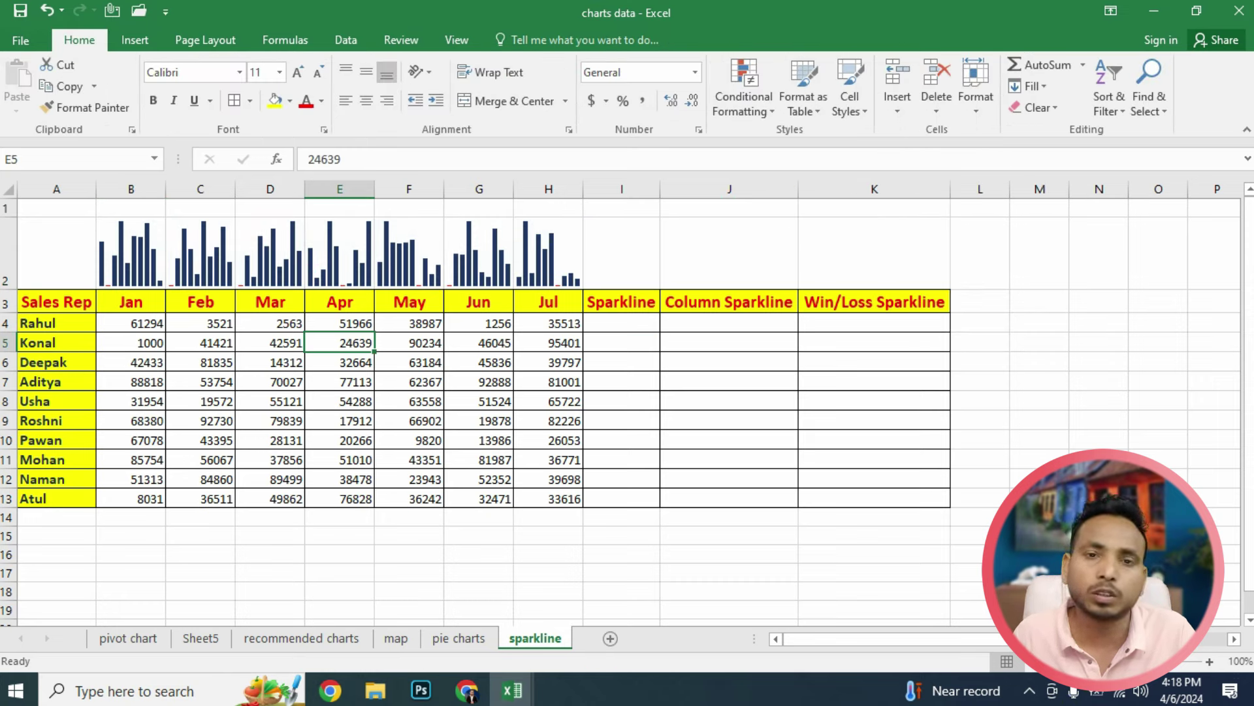
left_click(622, 323)
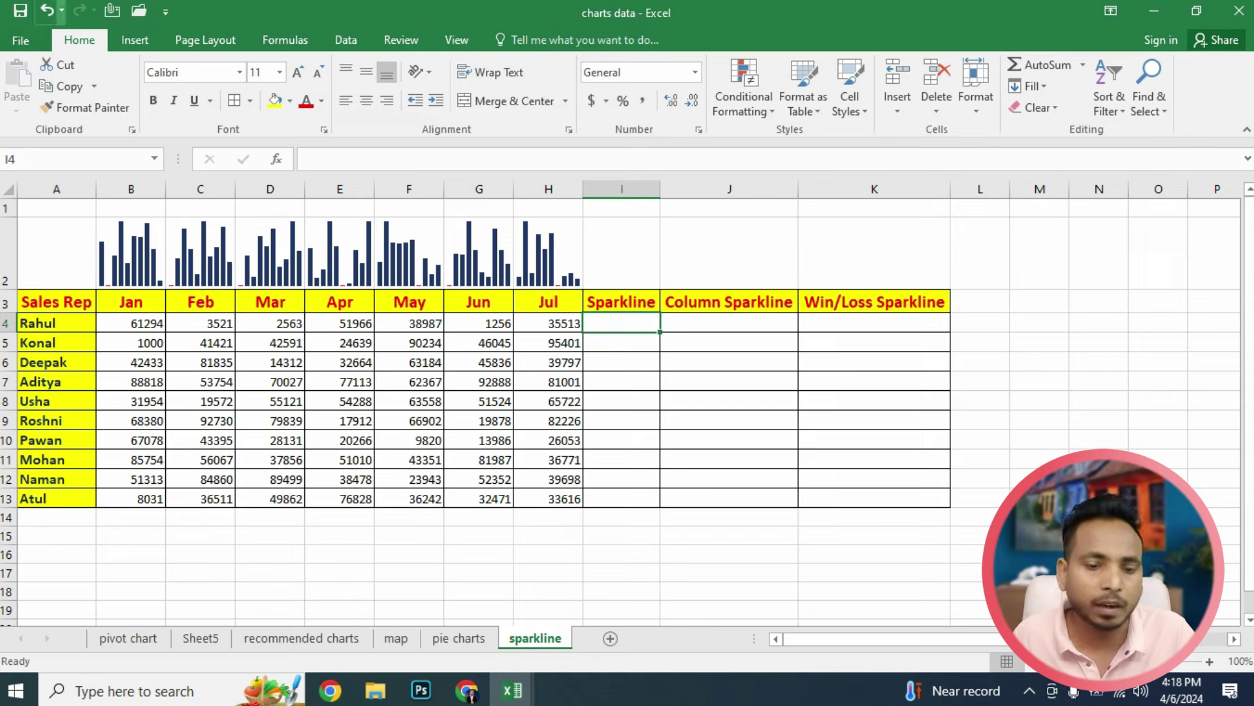
left_click(134, 40)
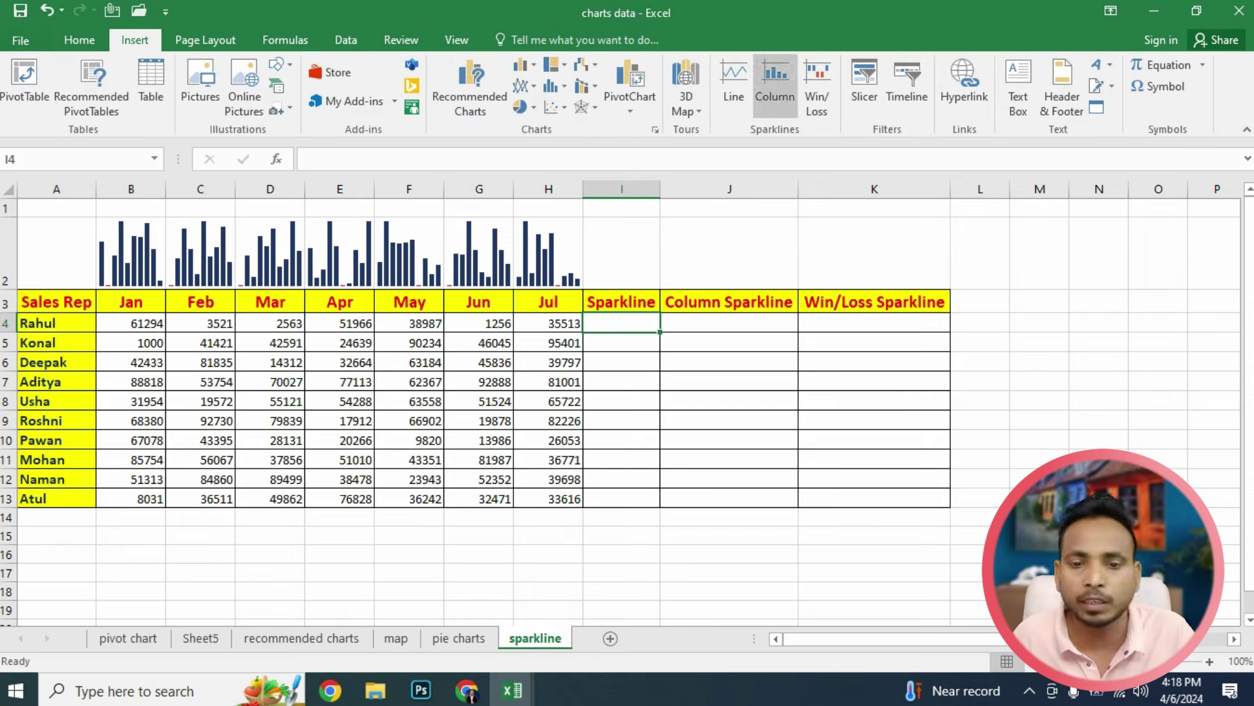
Create a line sparkline in I4 from Rahul's Jan–Jul sales in B4:H4.
left_click(733, 85)
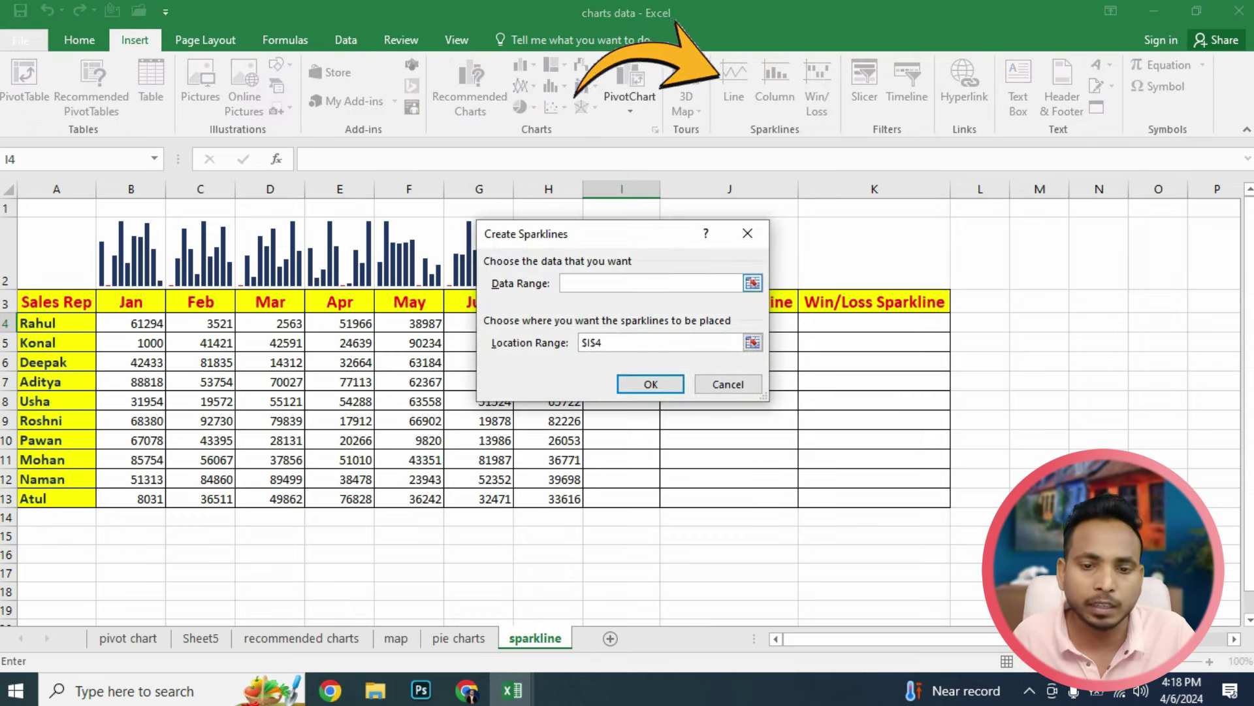
left_click_drag(575, 215, 879, 208)
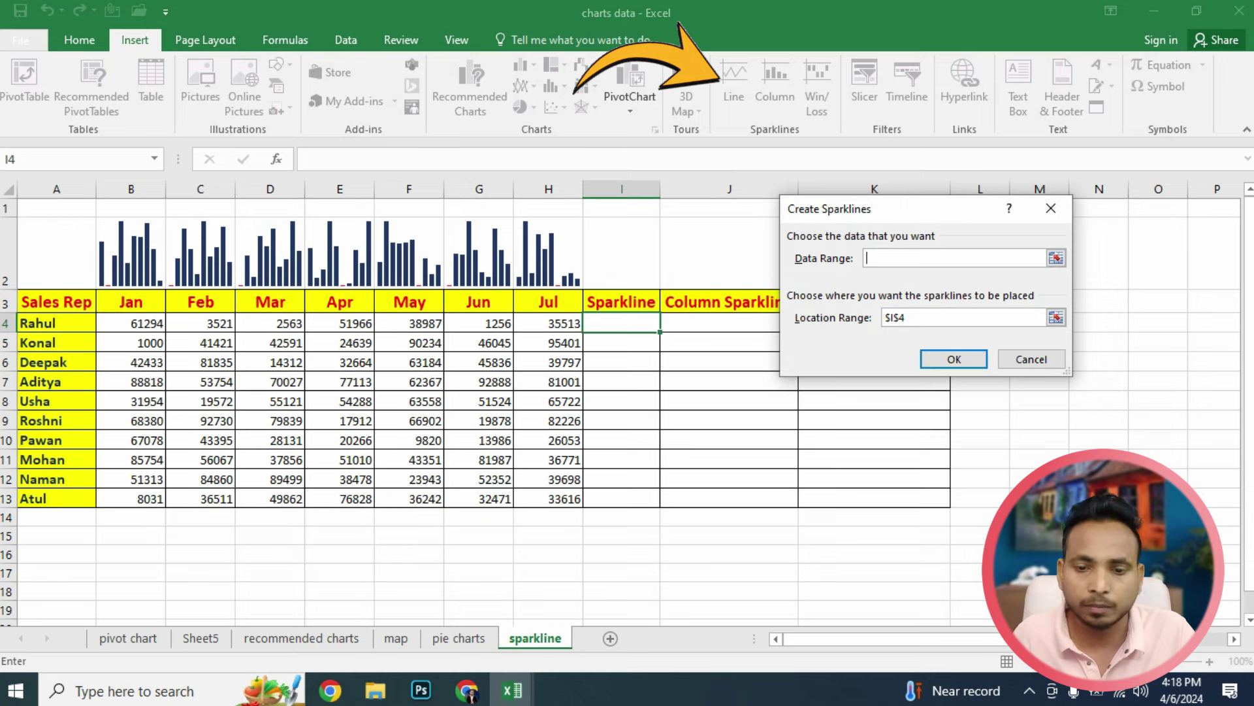
left_click_drag(131, 323, 562, 322)
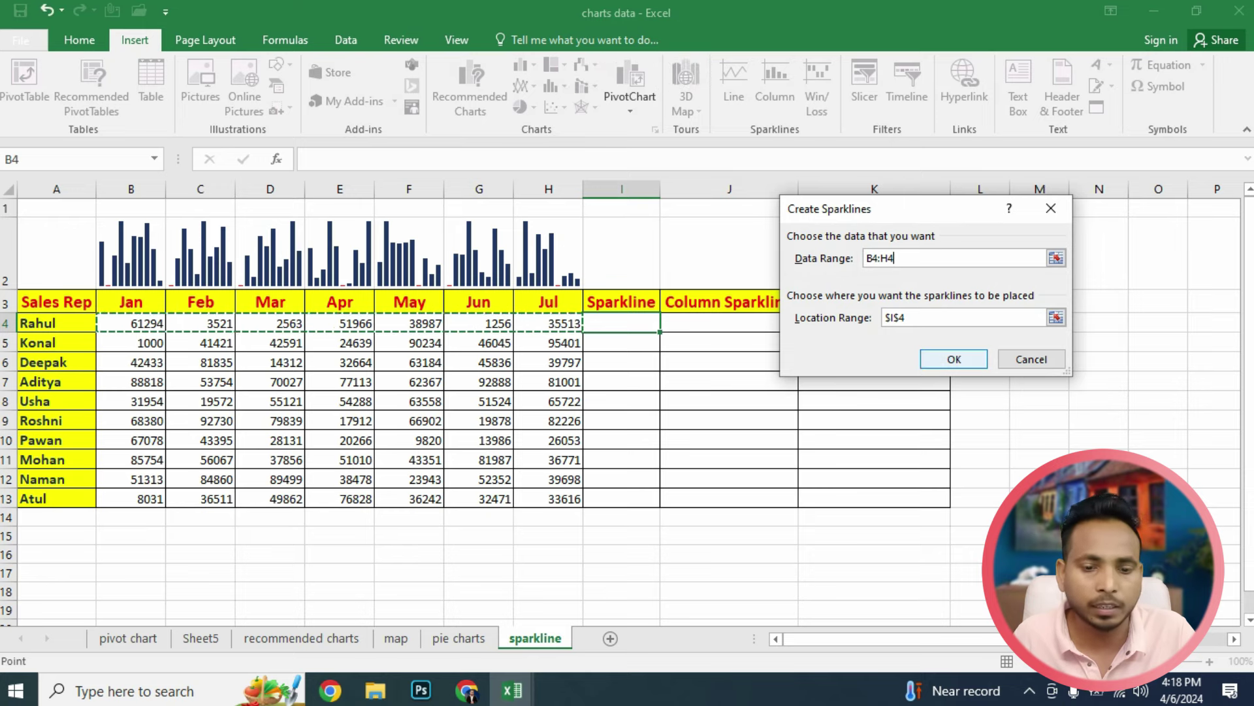
left_click(954, 359)
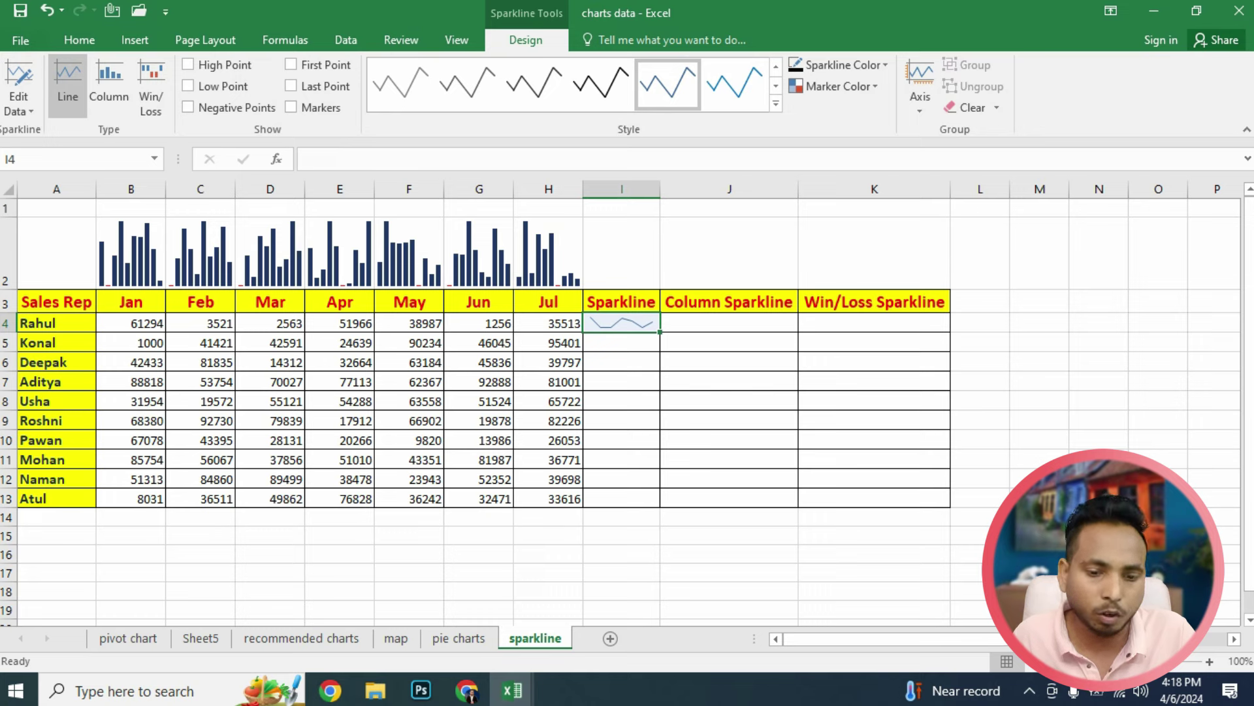
Fill the line sparkline down through I13 for every rep using Ctrl+D.
left_click_drag(621, 323, 621, 499)
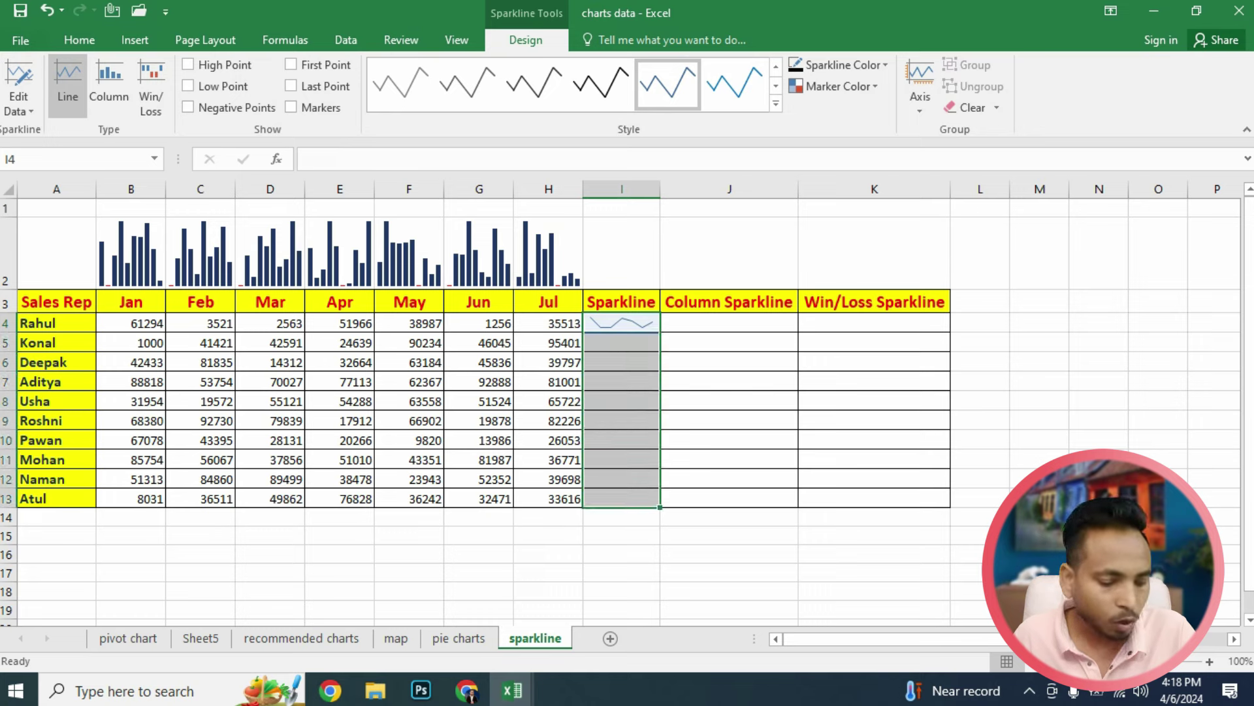
key("ctrl+d")
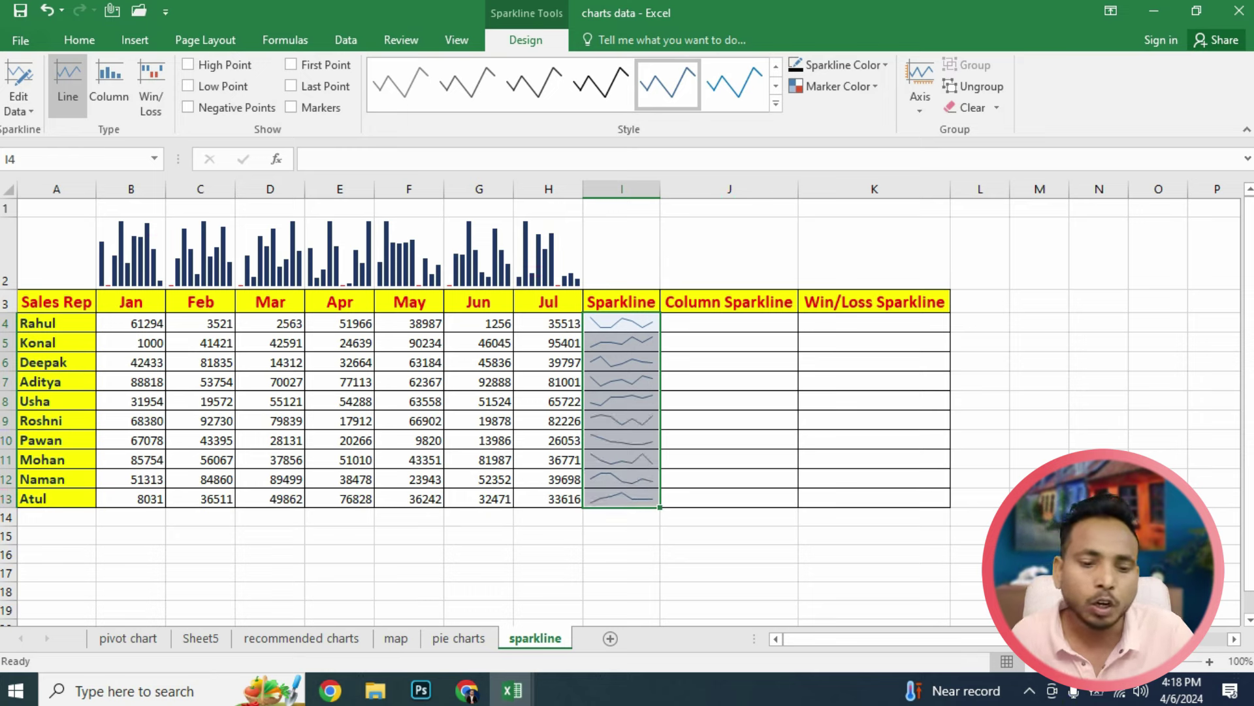
left_click(621, 323)
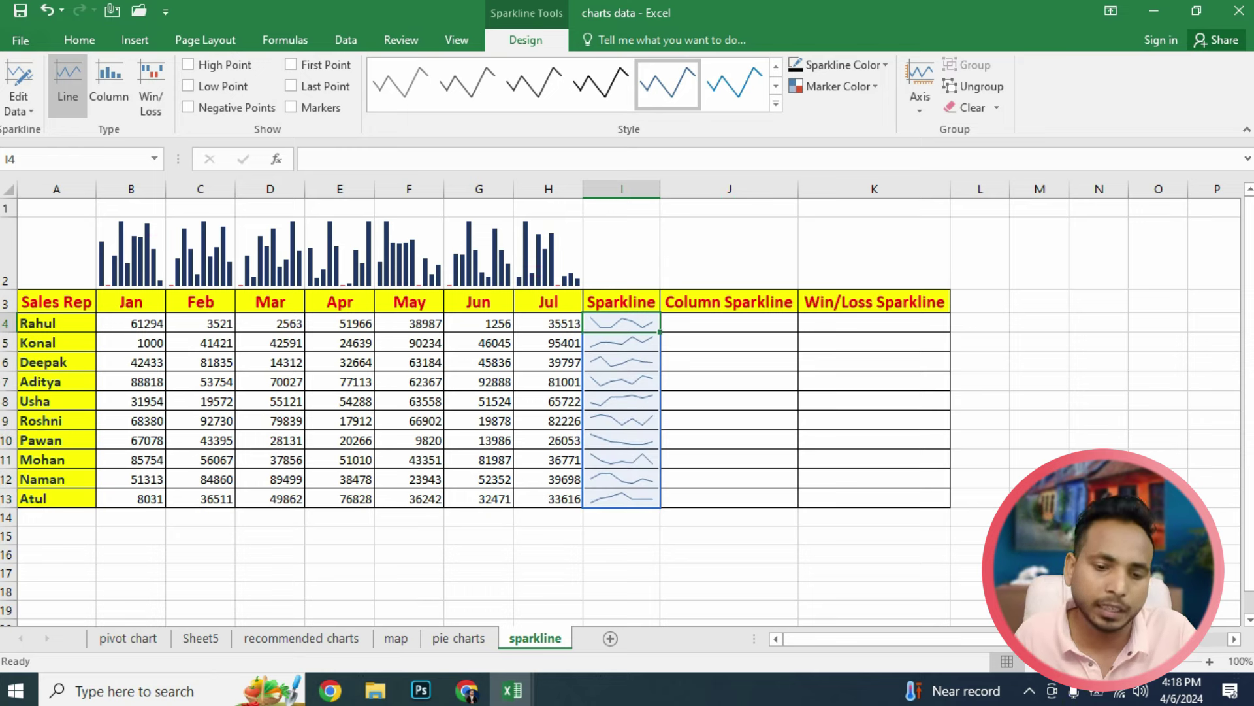
Apply the green style to the I4:I13 line sparklines.
left_click(776, 102)
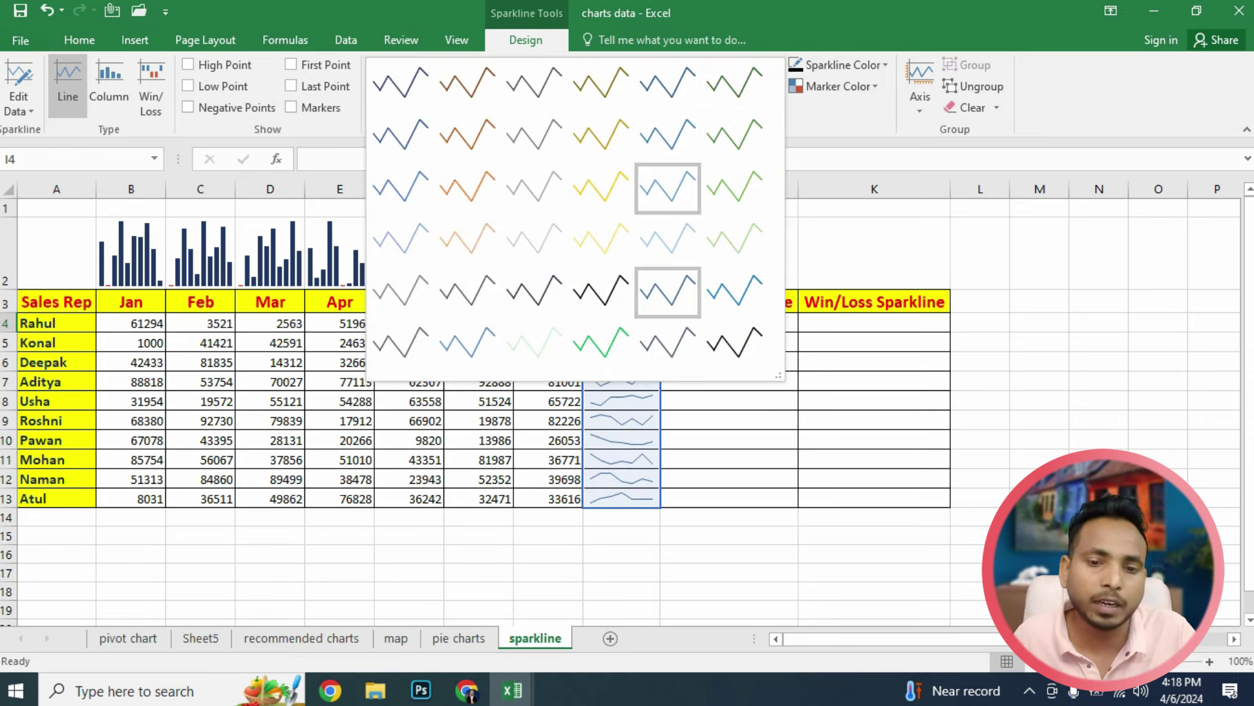
left_click(667, 292)
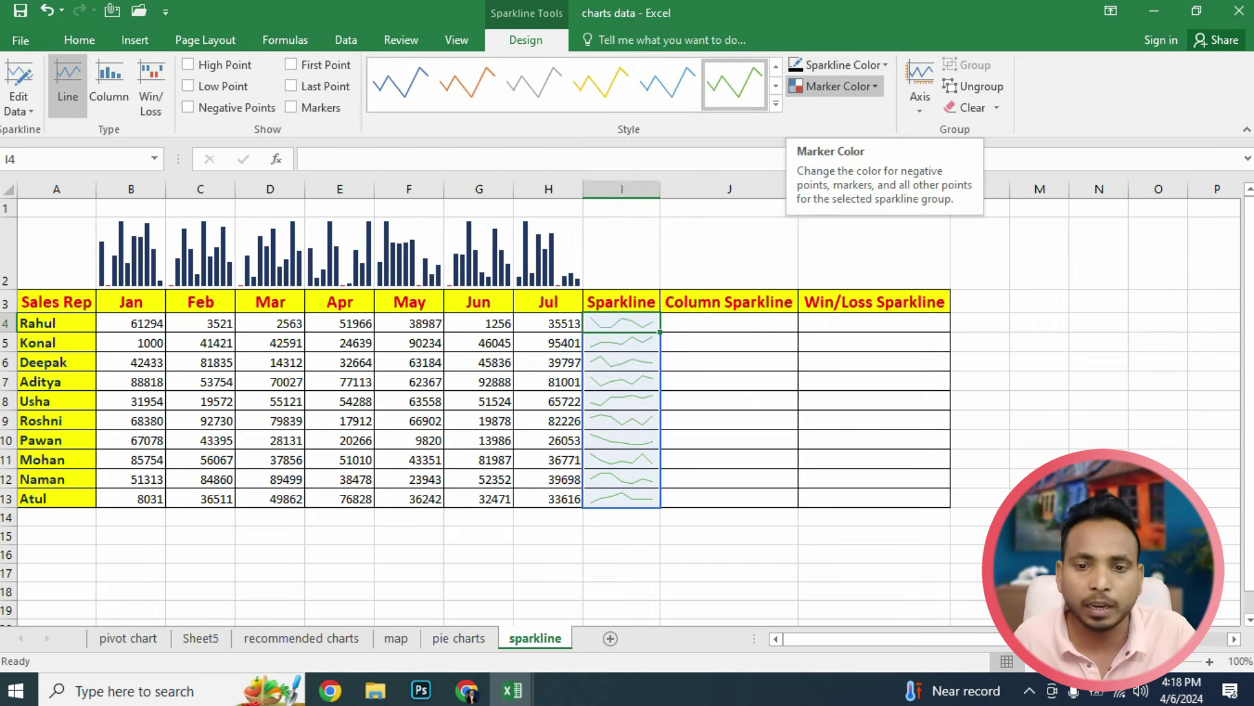
left_click(838, 86)
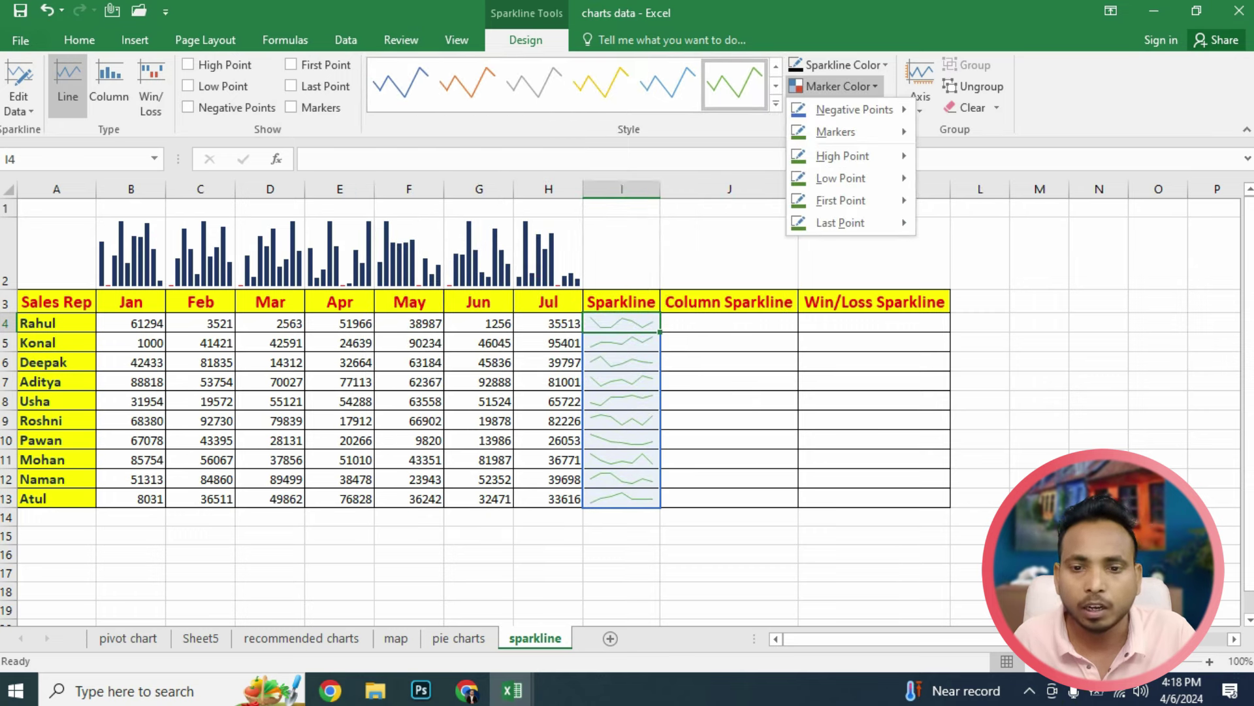
left_click(842, 65)
left_click(920, 85)
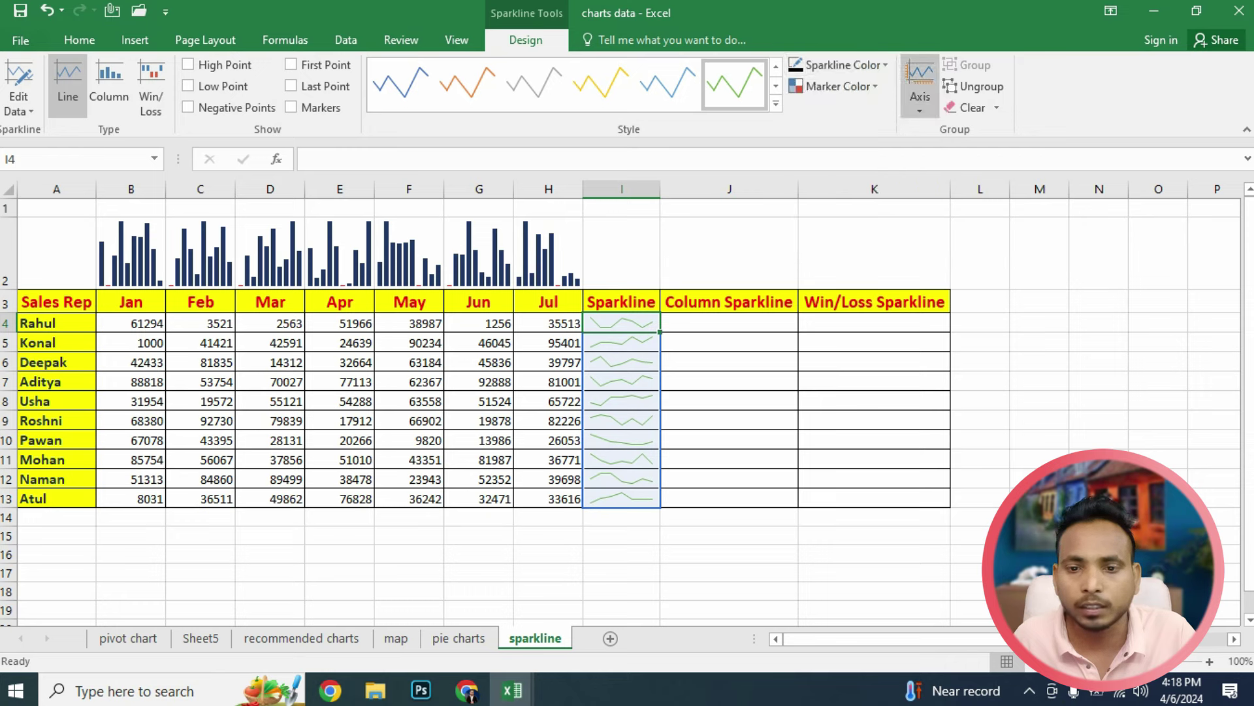
key("Escape")
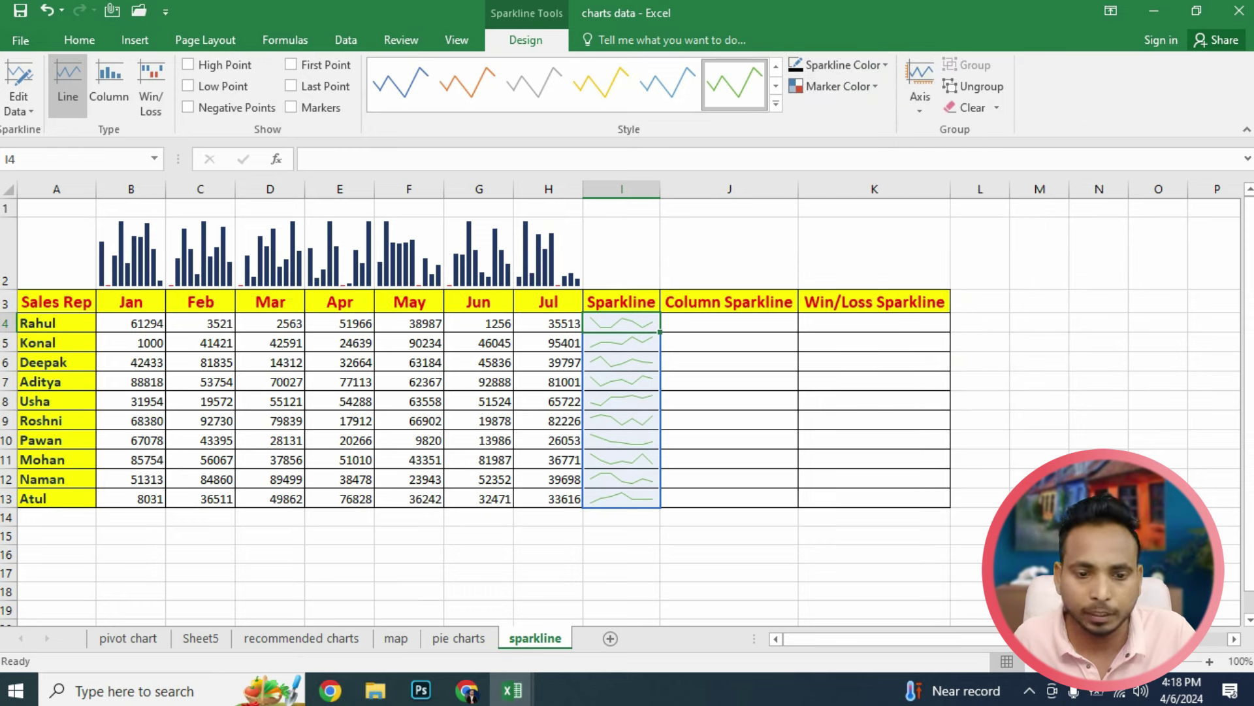
Set the line sparklines' low-point marker colour to red.
left_click(838, 86)
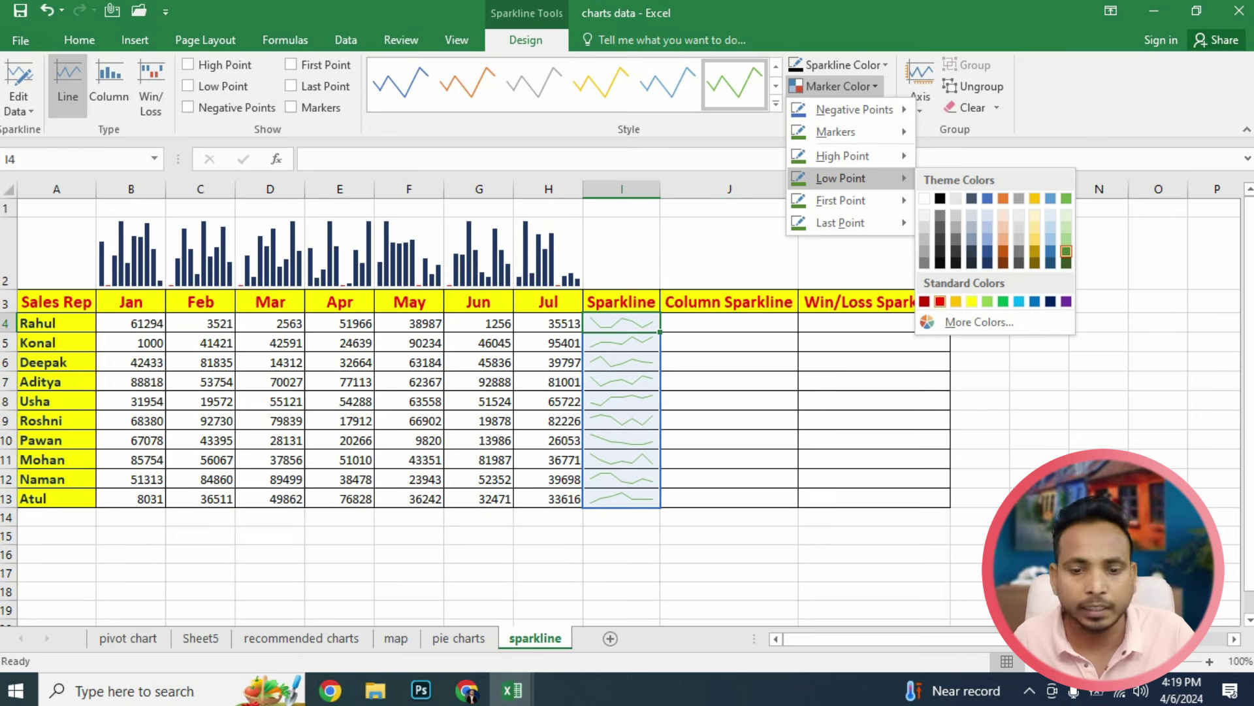
left_click(940, 301)
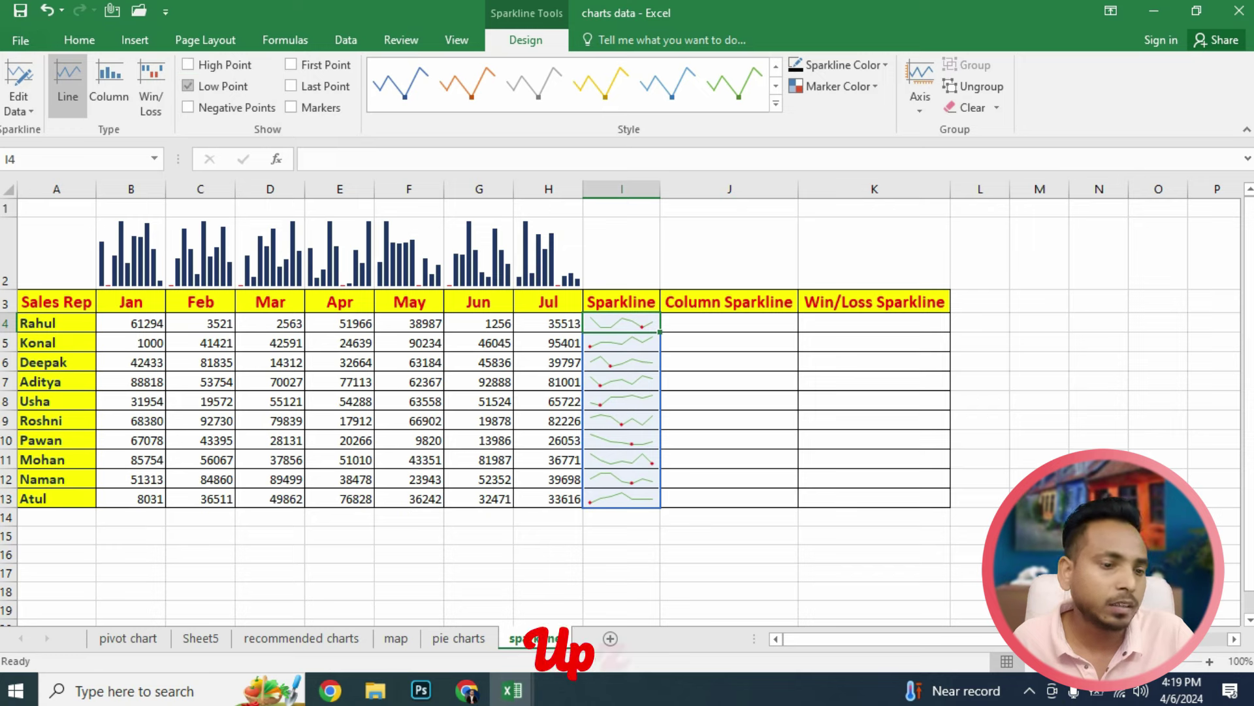
left_click(843, 65)
left_click(843, 64)
left_click(843, 65)
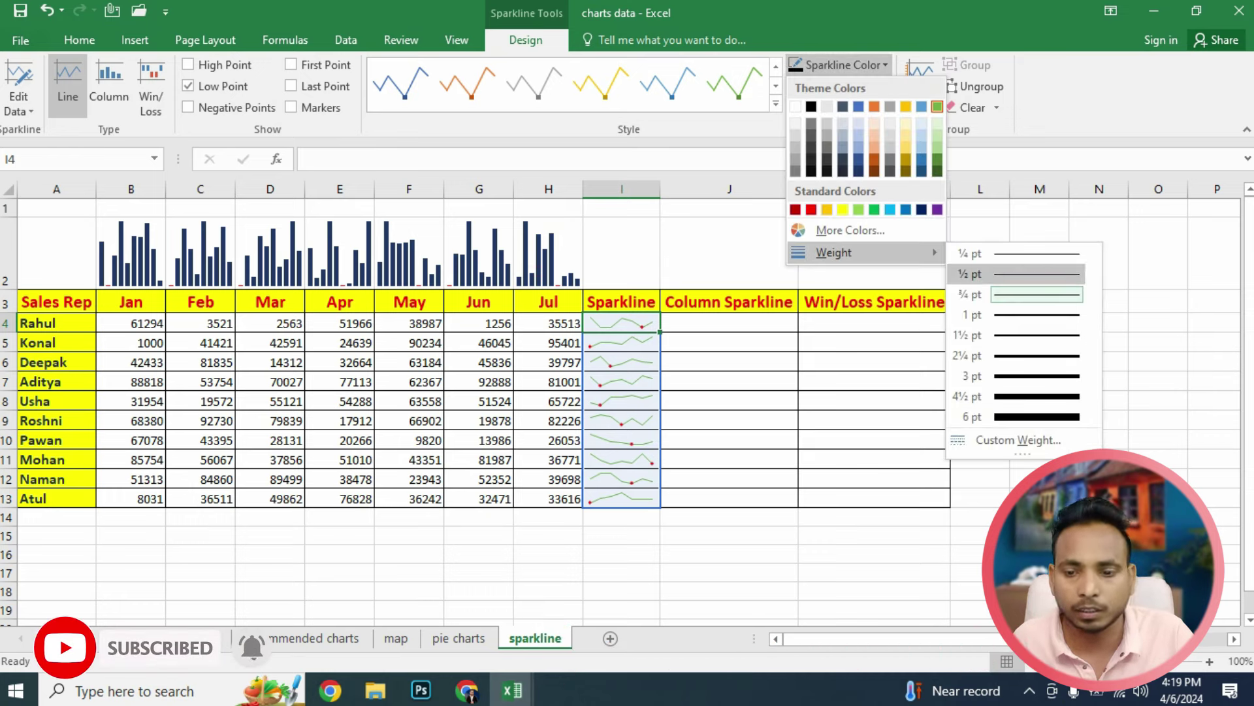
Give the line sparklines a much thicker line weight.
left_click(1036, 396)
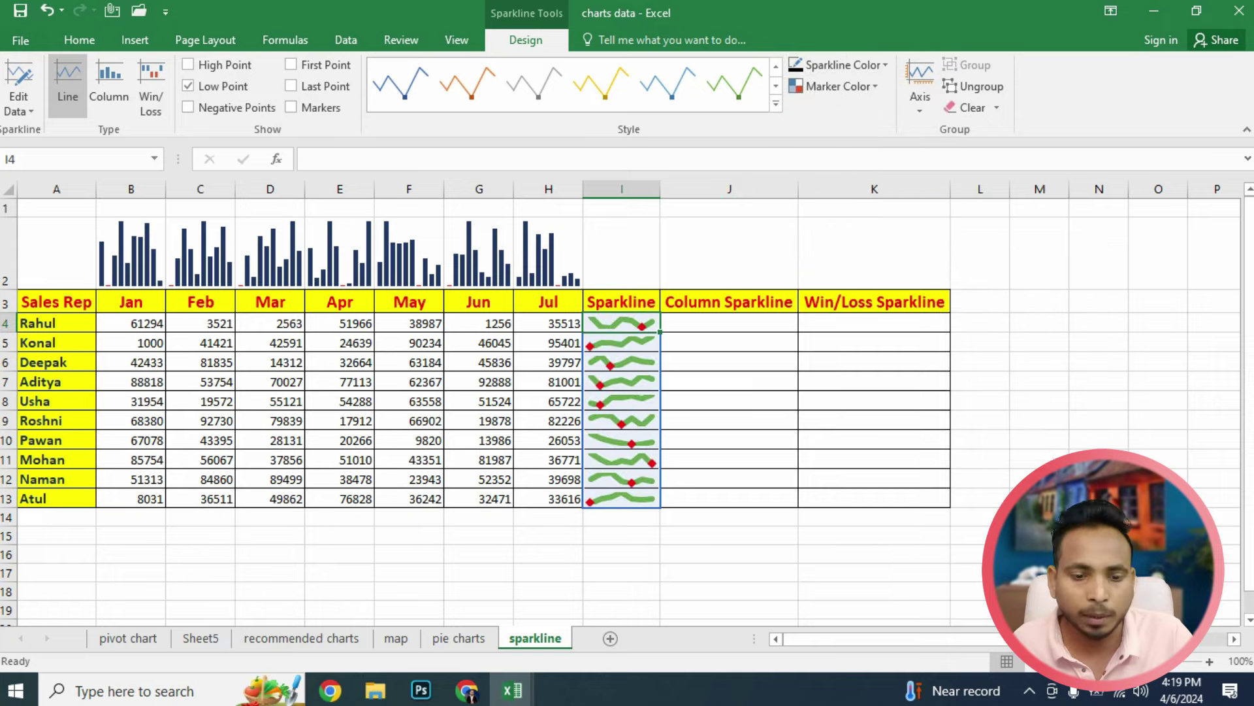
scroll(627, 392, "up", 3)
scroll(627, 392, "up", 1)
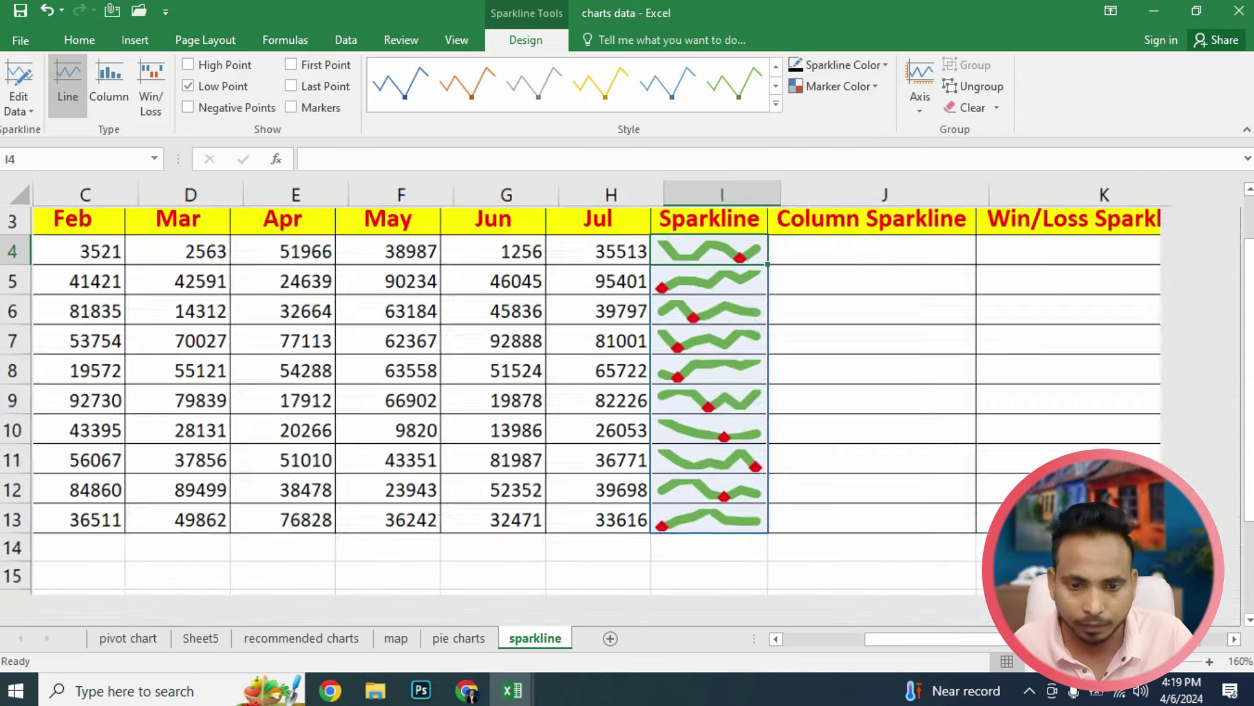
scroll(627, 405, "up", 1)
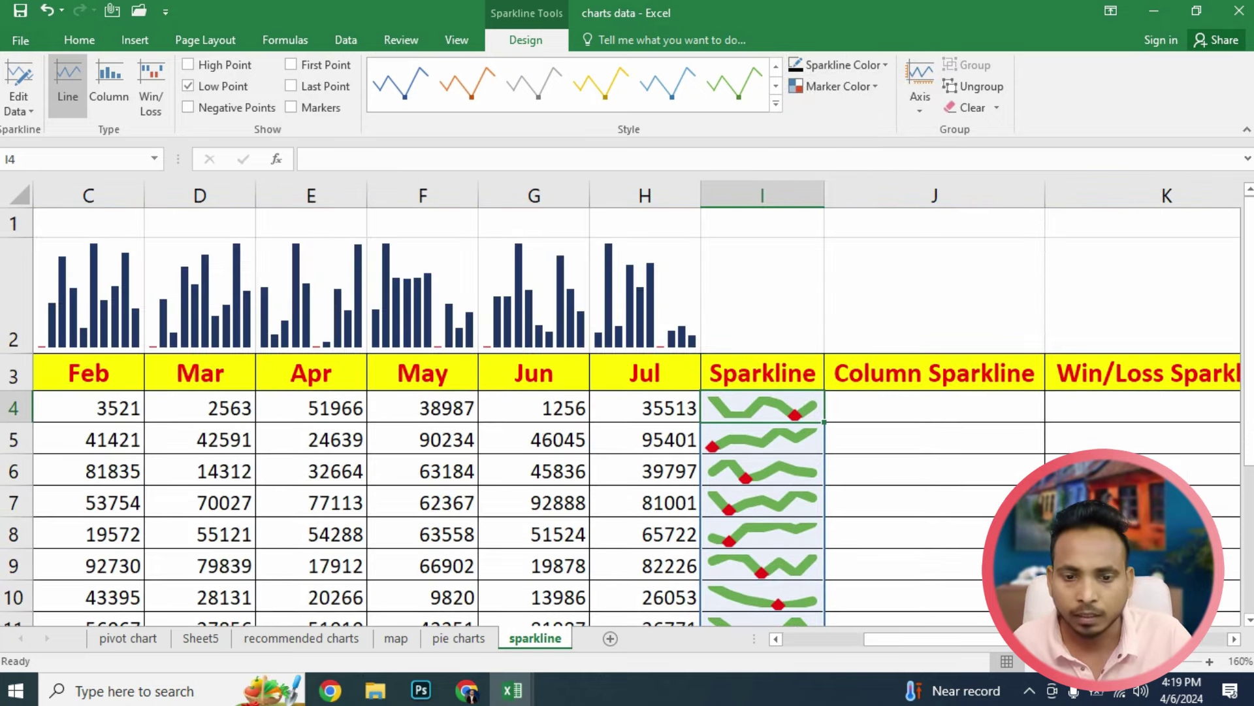
scroll(628, 405, "down", 1)
scroll(627, 405, "up", 1)
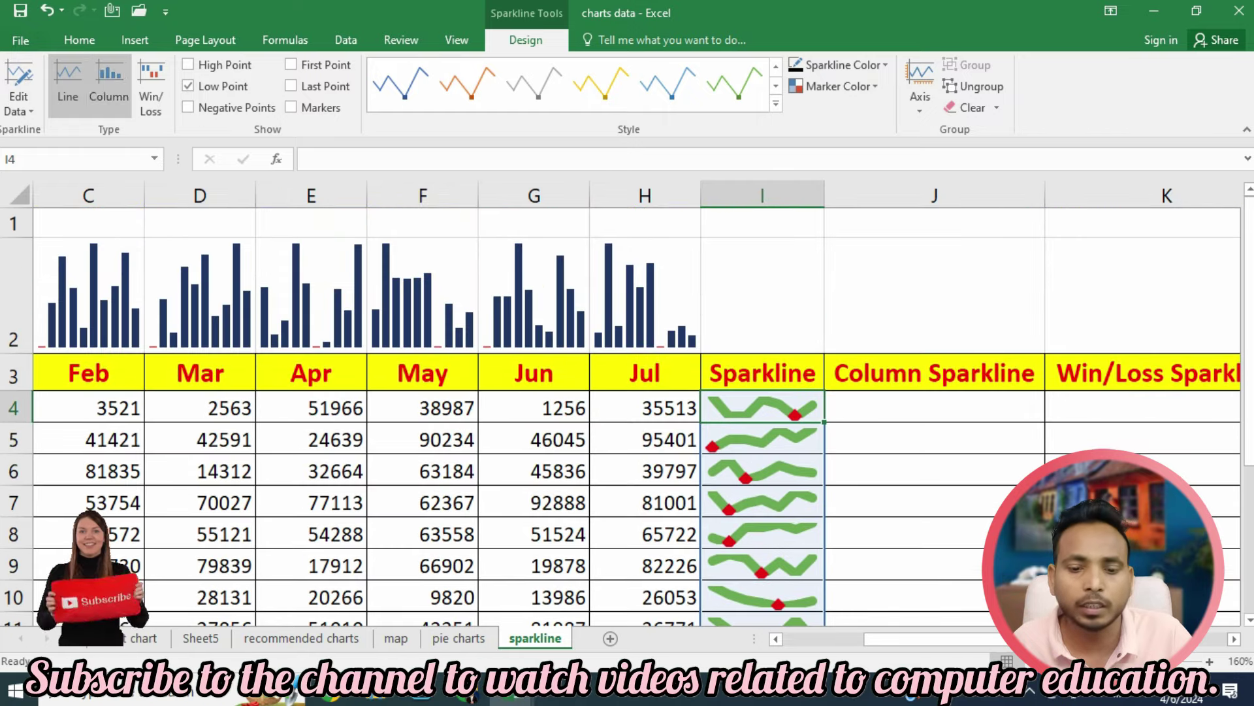
Show first-point markers on the line sparklines, keeping the red low points.
left_click(188, 65)
left_click(188, 85)
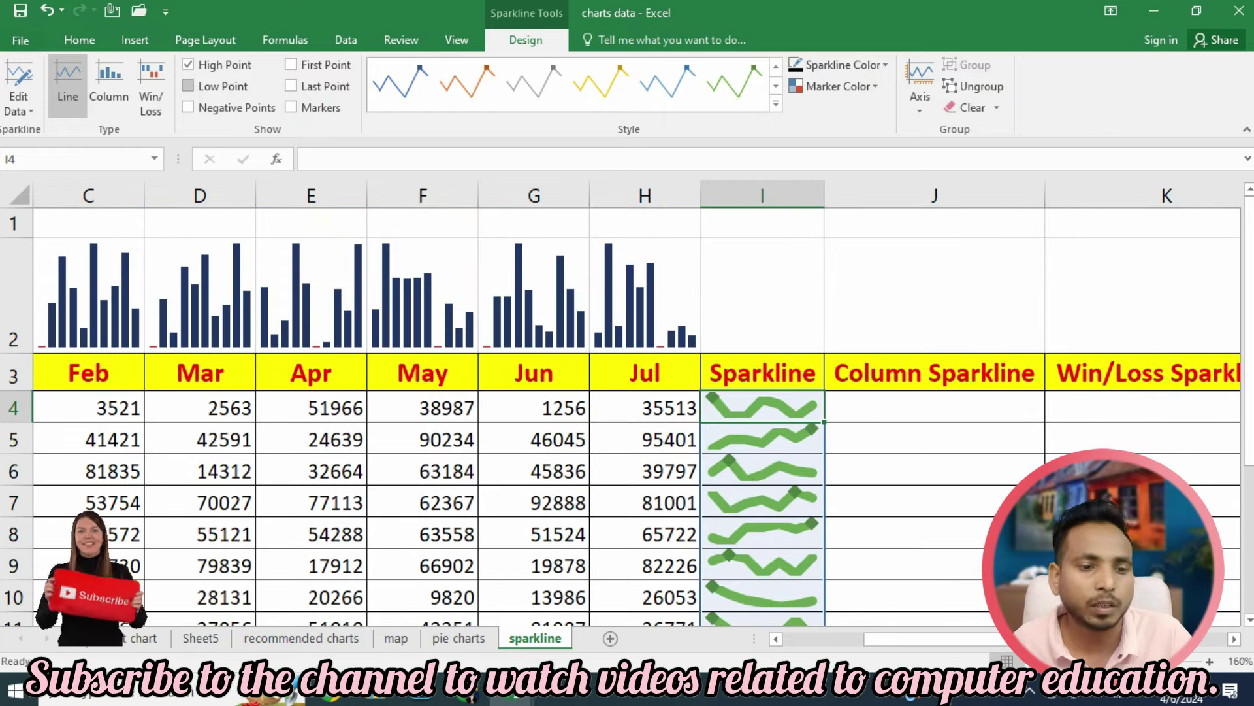
left_click(290, 64)
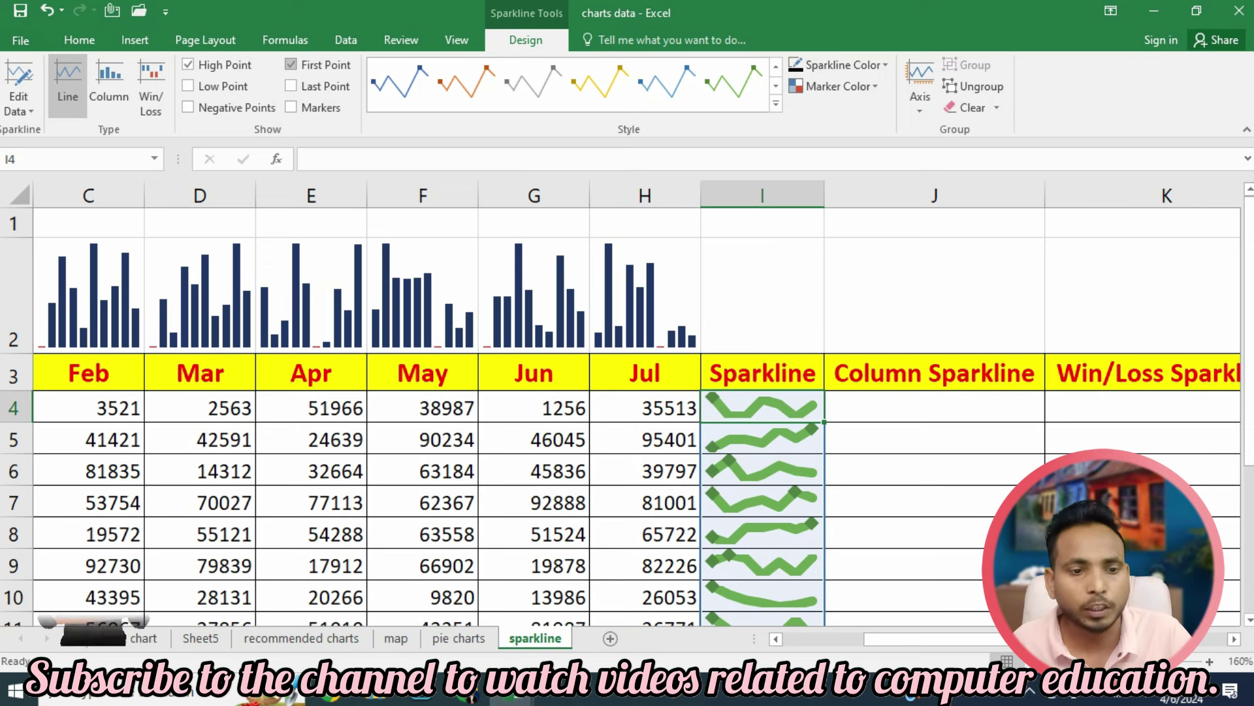
left_click(291, 65)
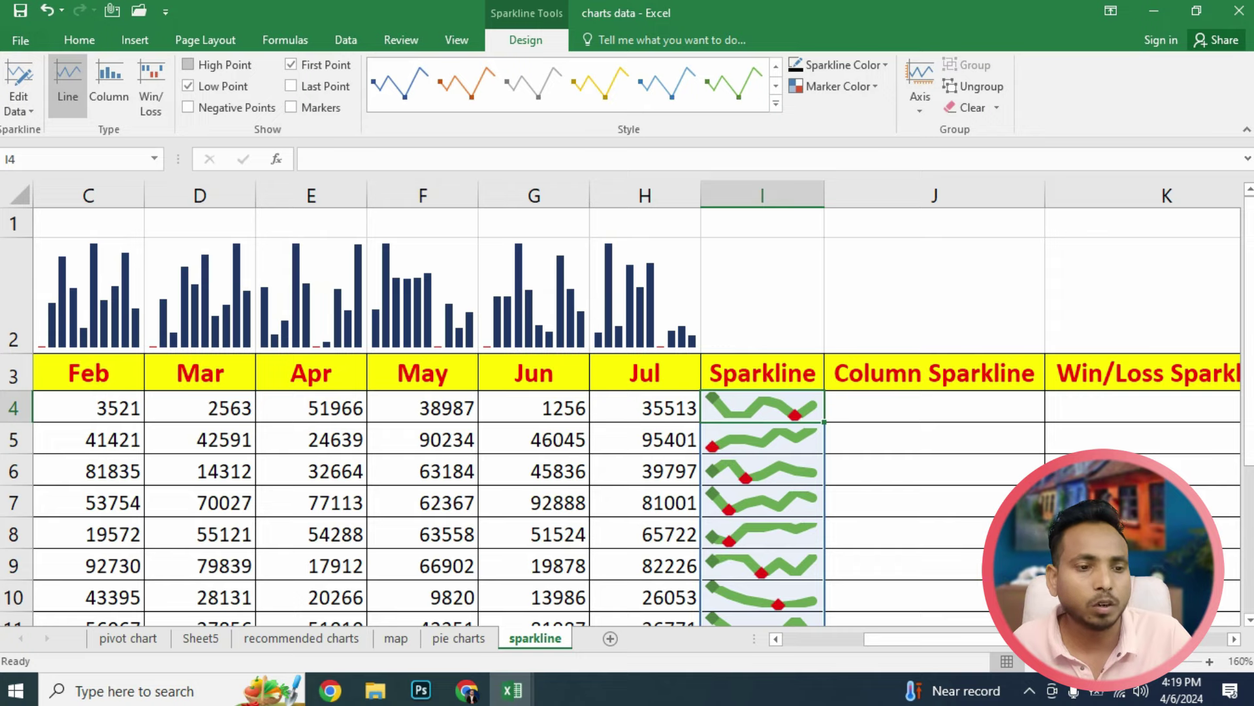
scroll(627, 419, "down", 1)
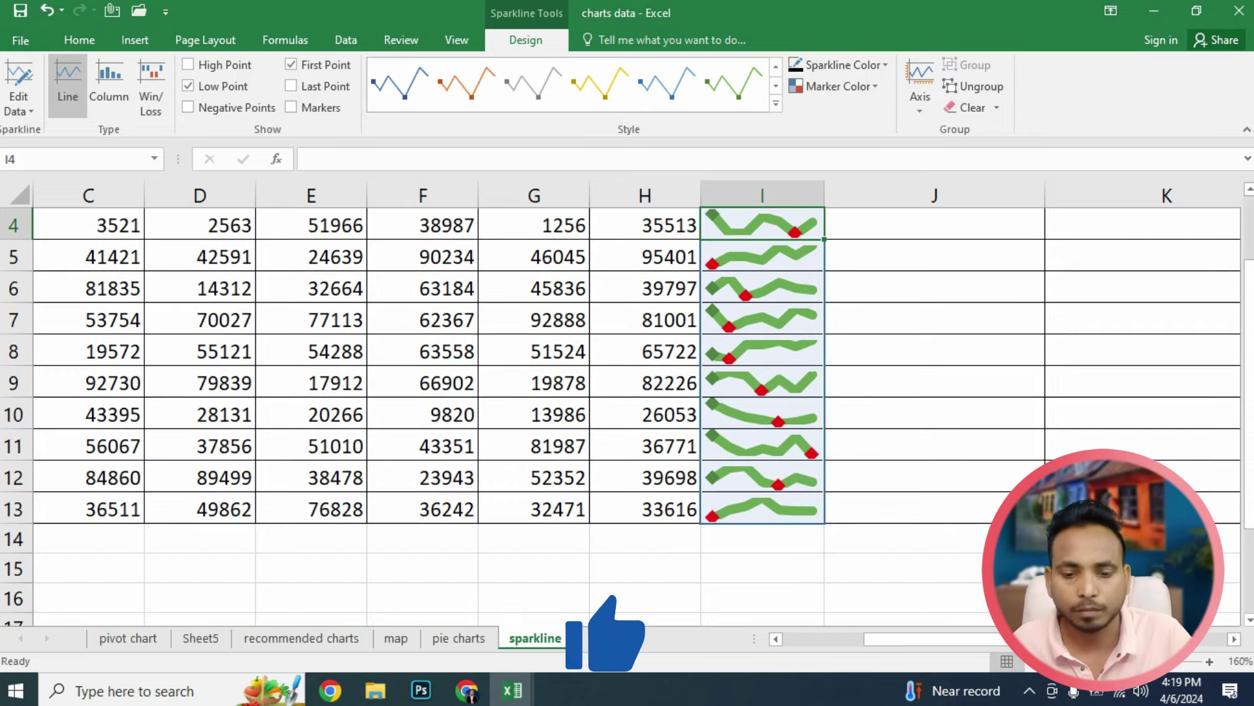
scroll(627, 392, "up", 1)
scroll(628, 392, "down", 2, "ctrl")
left_click(854, 364)
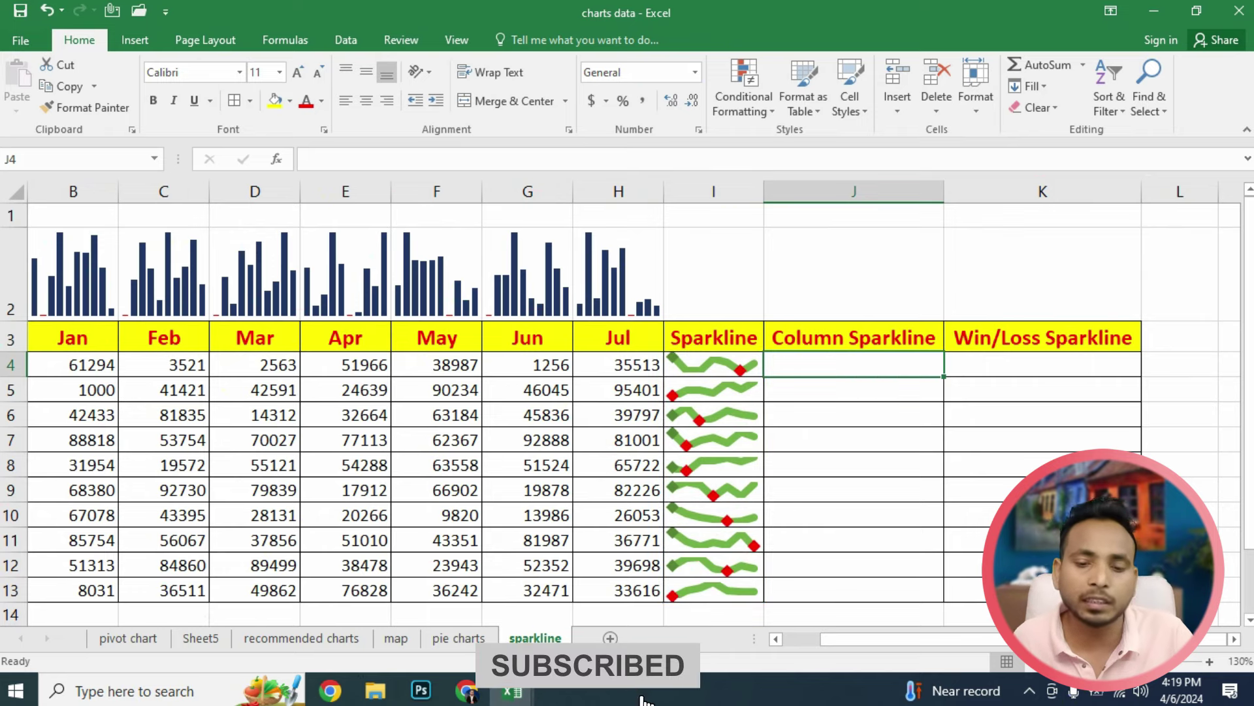
Create a column sparkline in J4 from the Jan–Jul sales in B4:H4.
left_click_drag(854, 364, 854, 448)
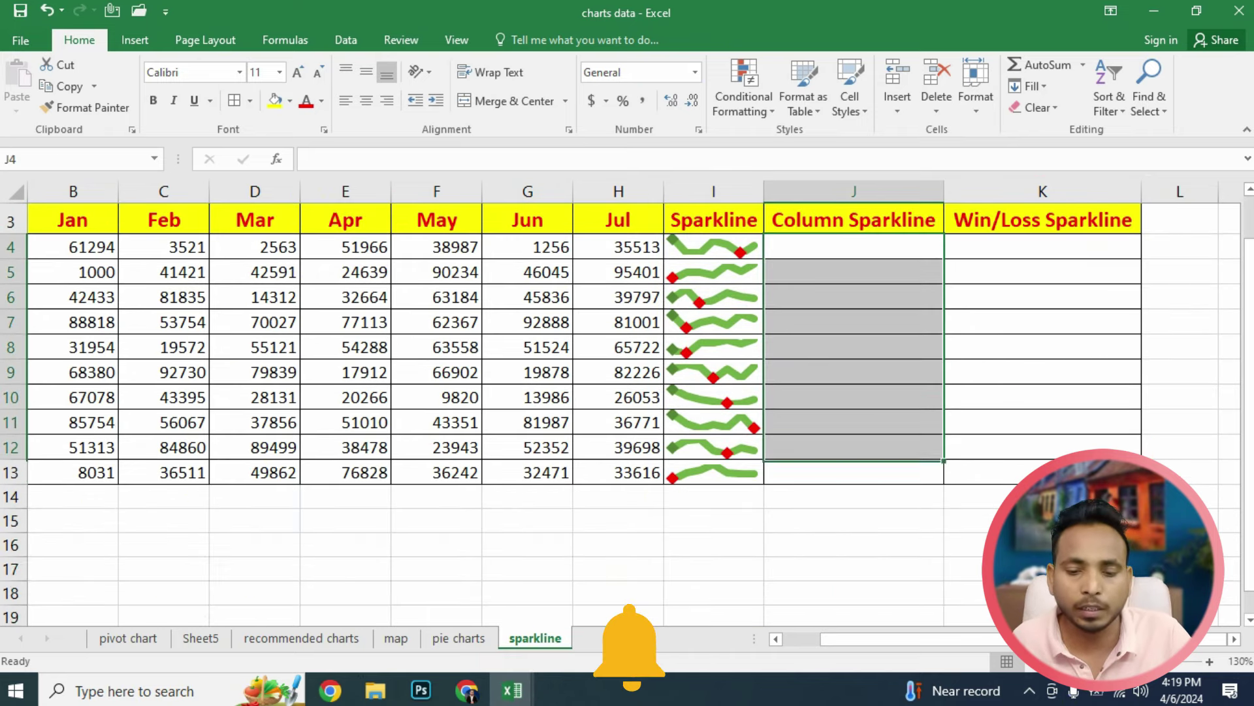
left_click(853, 247)
left_click(134, 40)
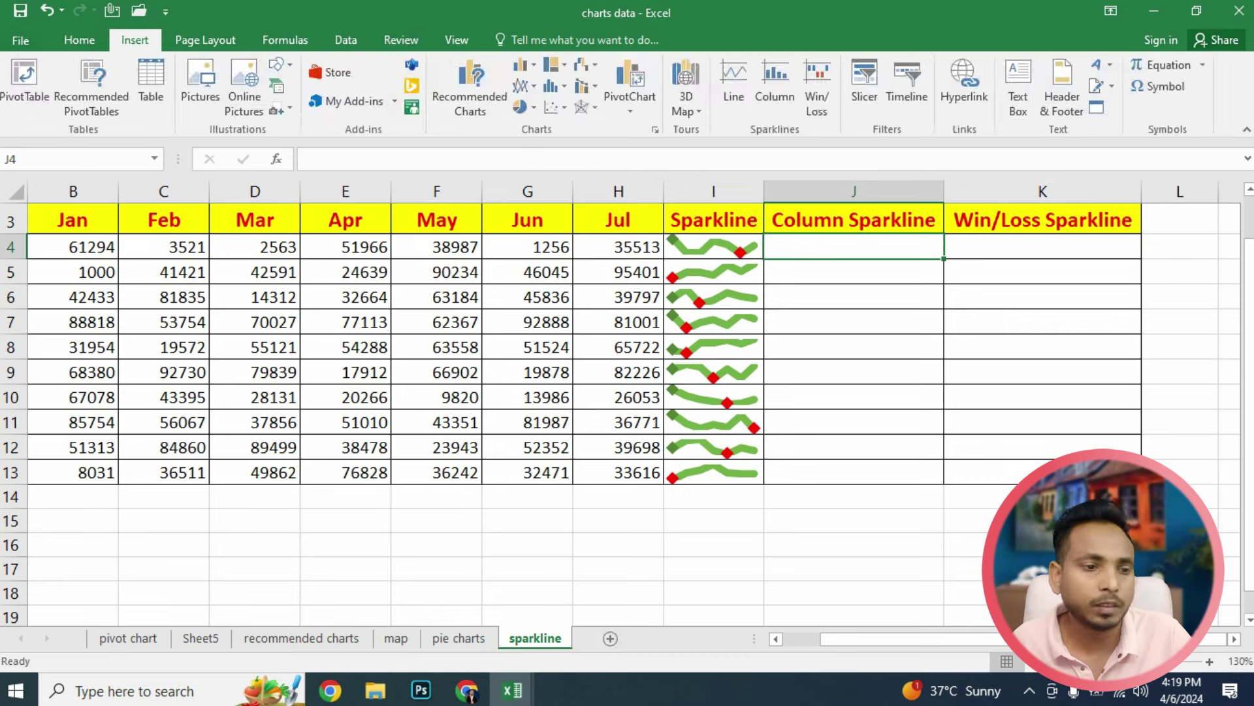
scroll(627, 418, "up", 2)
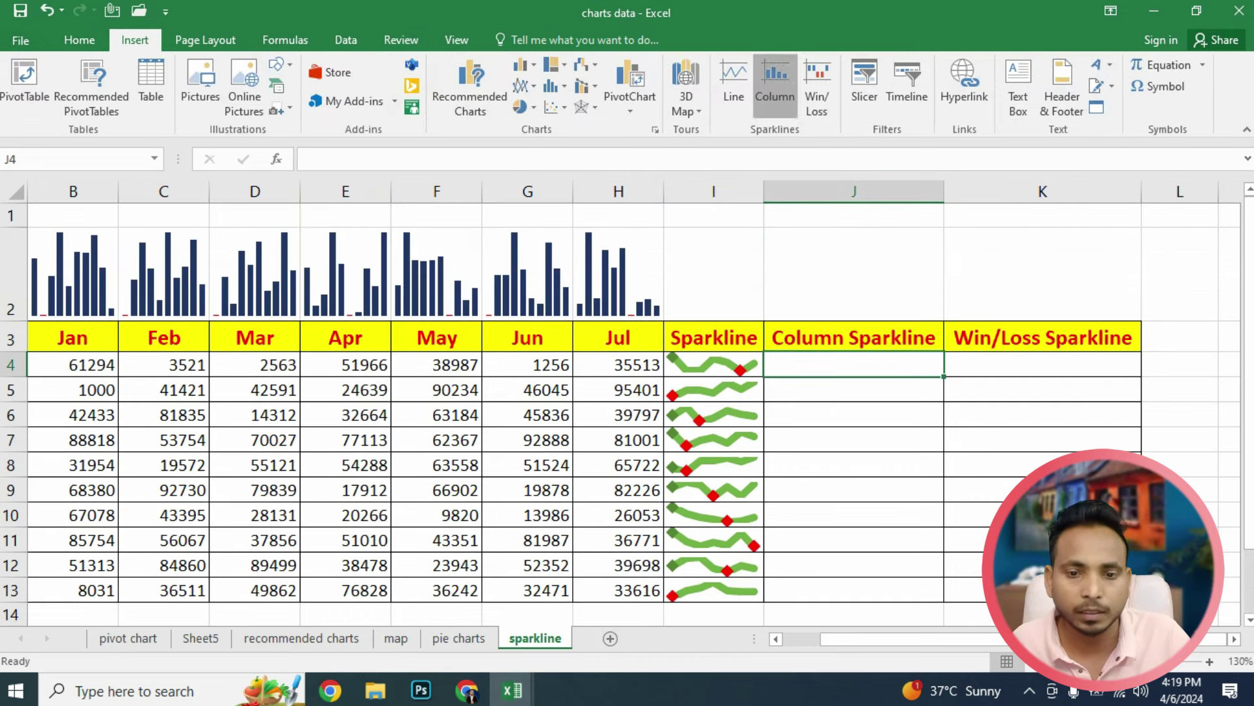
left_click(774, 85)
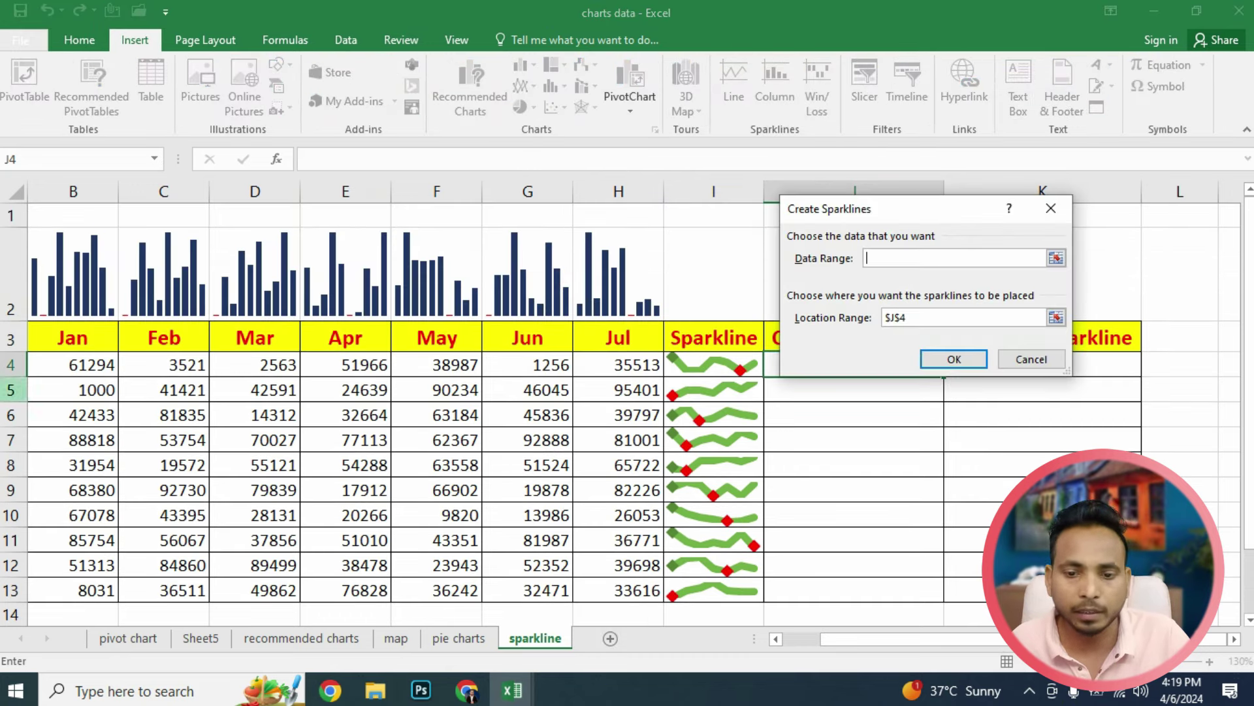
left_click_drag(72, 364, 618, 365)
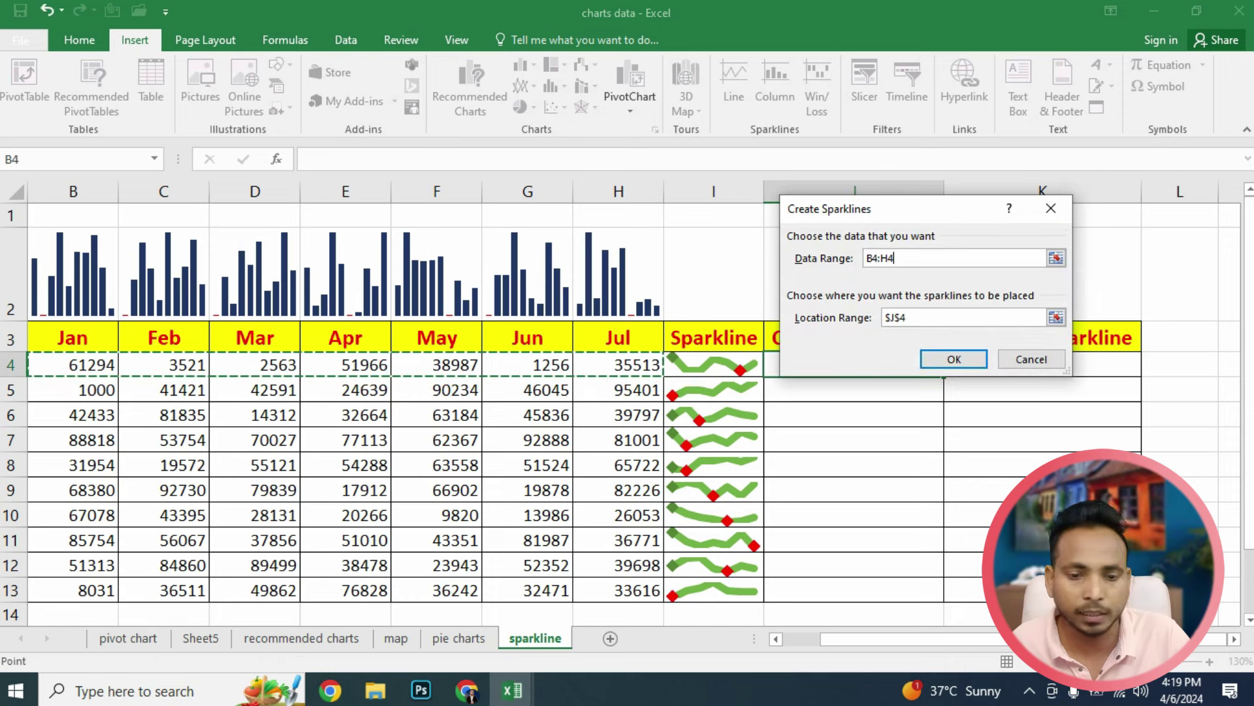
key("Return")
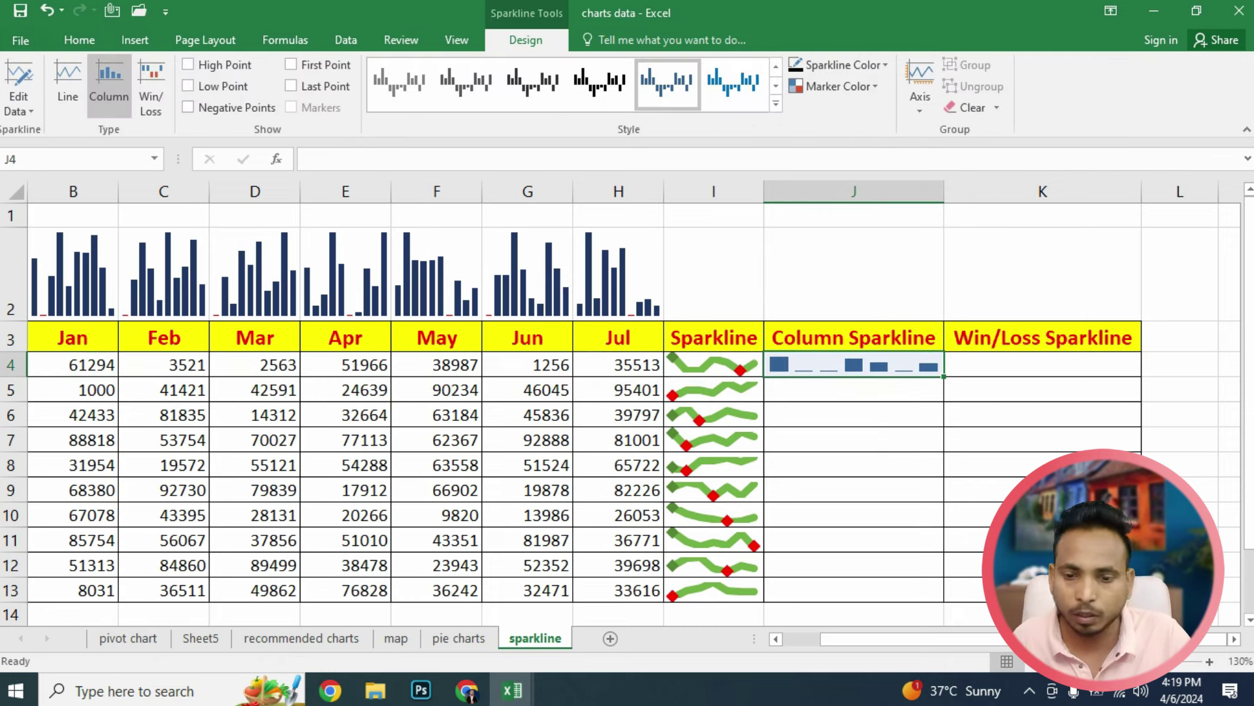
Copy the J4 column sparkline down through J13.
left_click(854, 415)
left_click(853, 365)
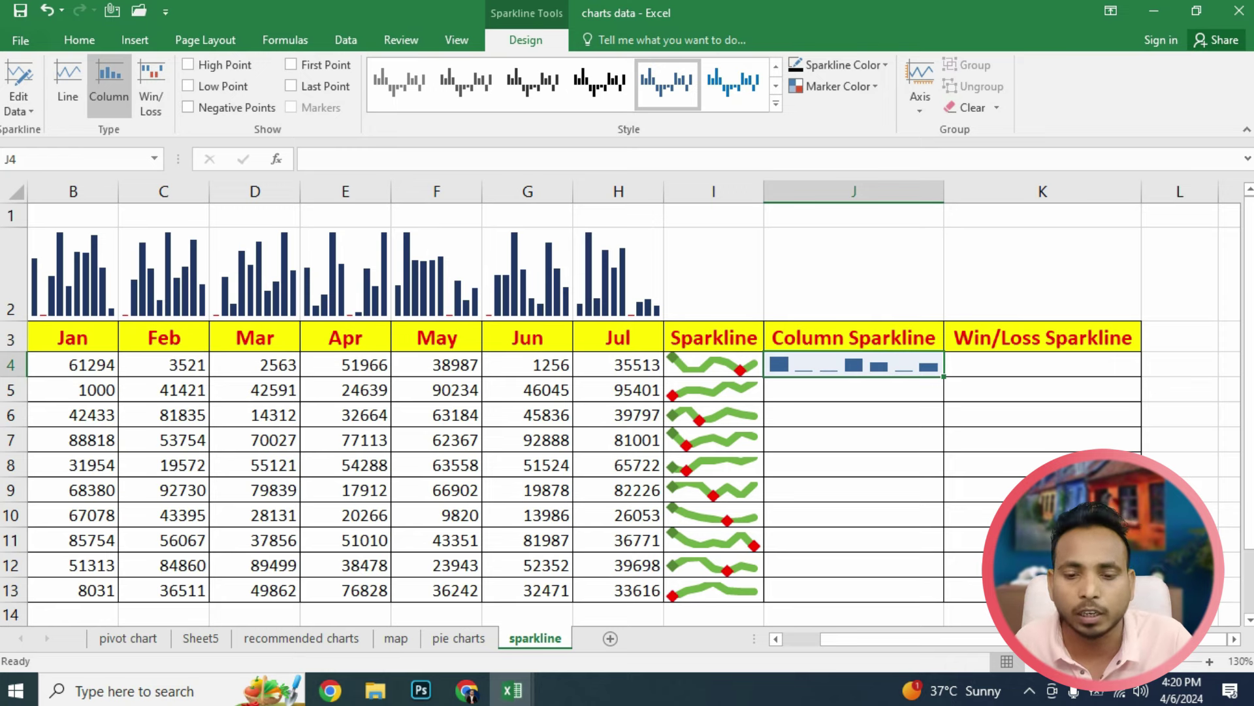
left_click(854, 414)
left_click(854, 364)
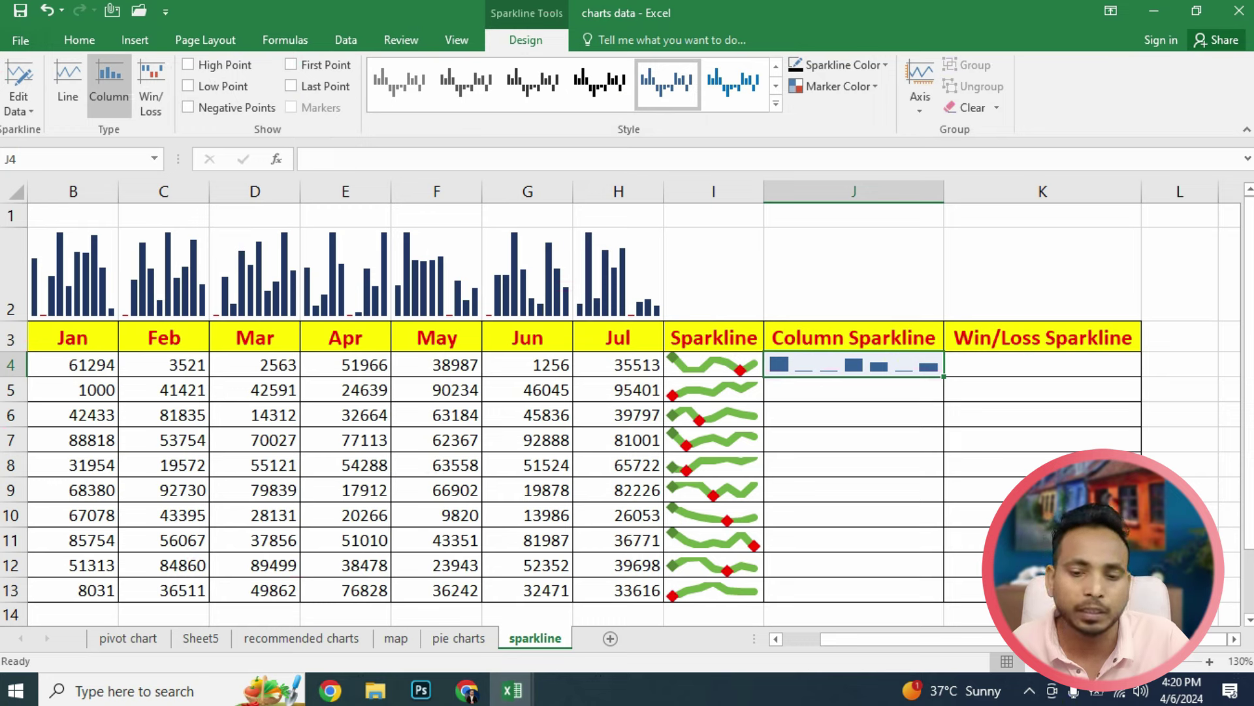
left_click_drag(943, 376, 944, 601)
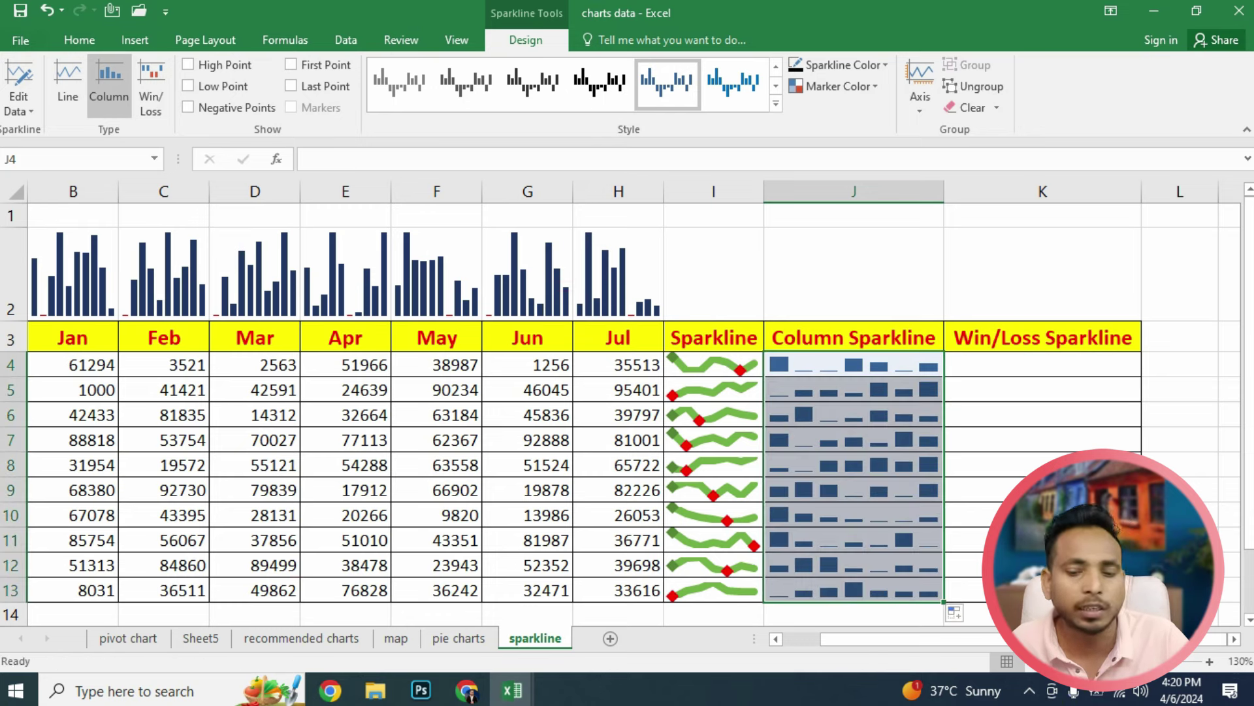
Colour the low-point bars of the J4:J13 column sparklines red.
left_click(854, 364)
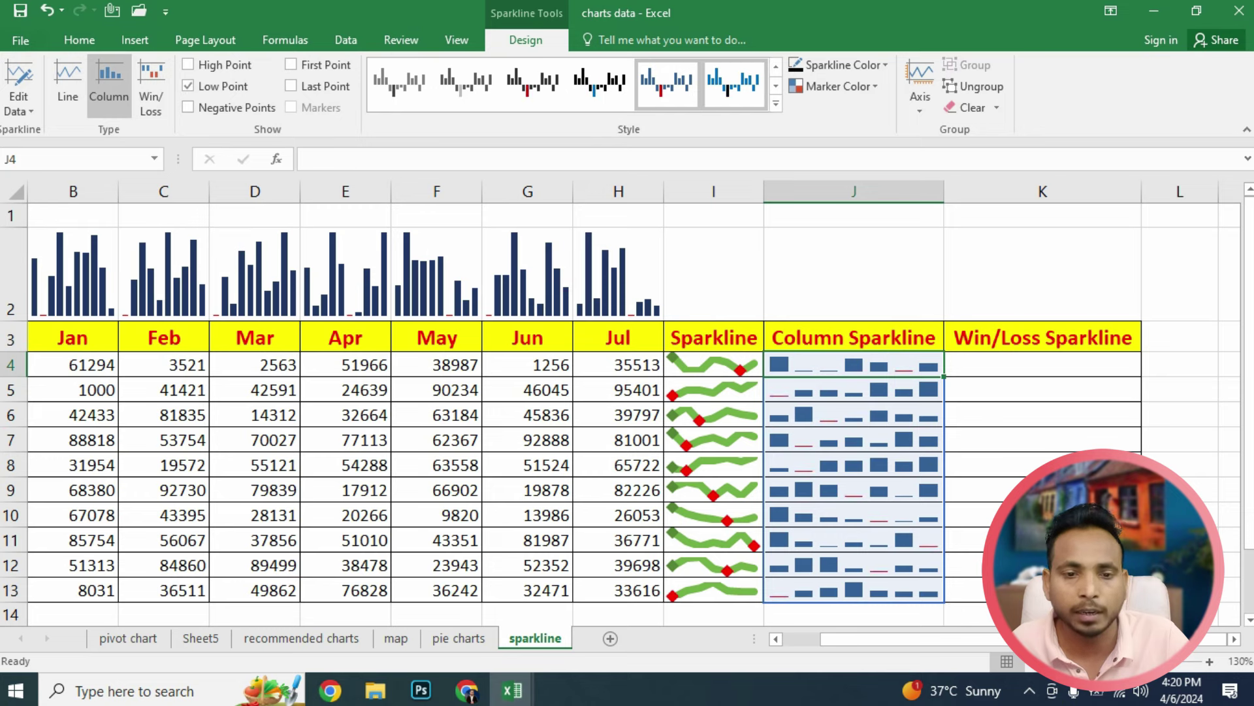
left_click(838, 86)
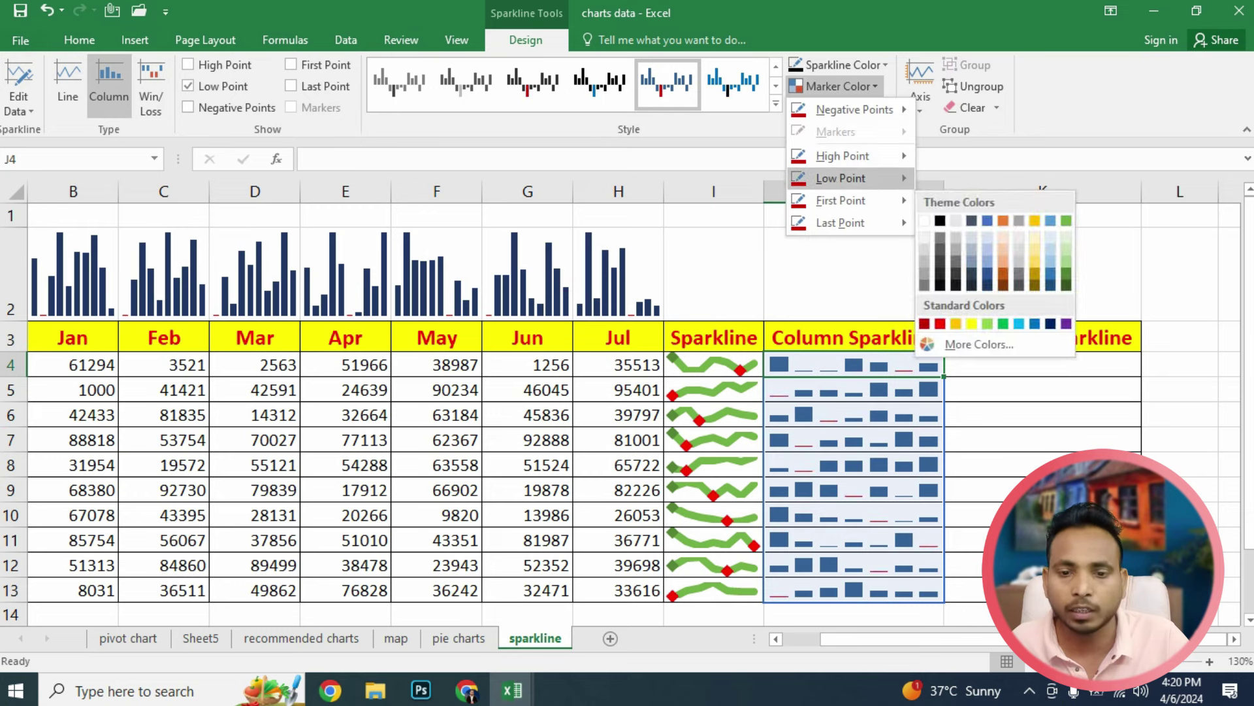
left_click(987, 198)
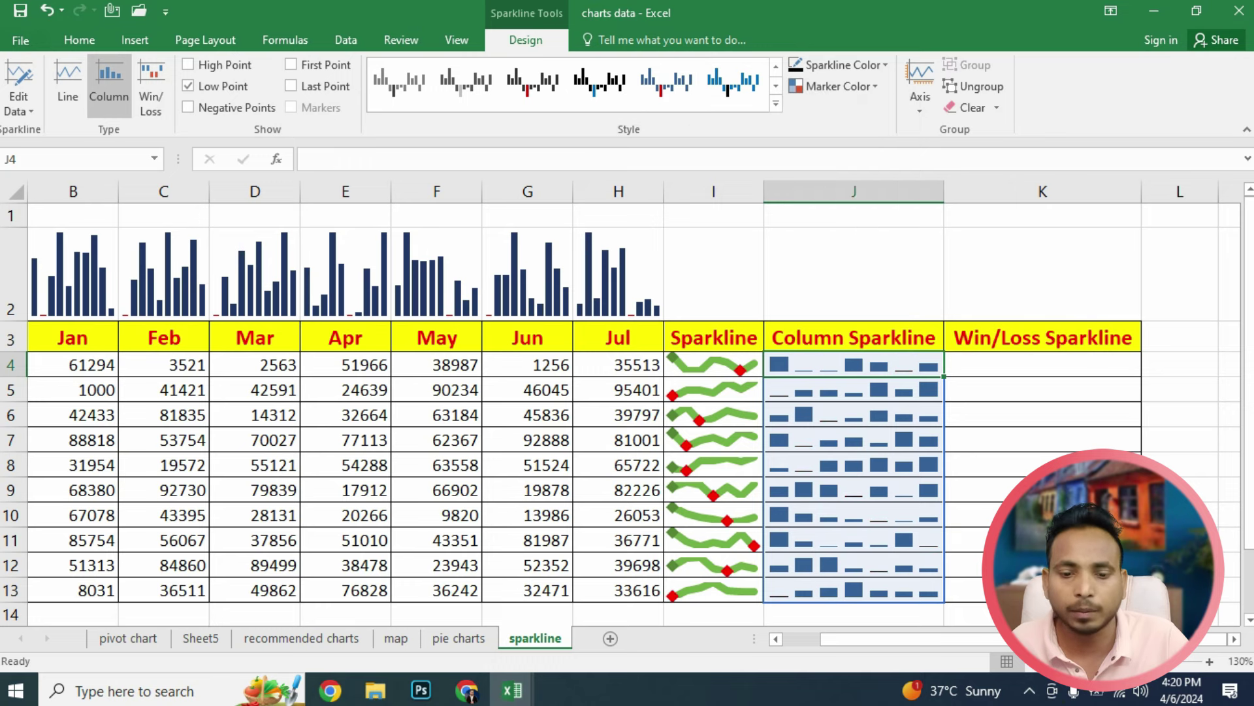
left_click(838, 85)
mouse_move(840, 178)
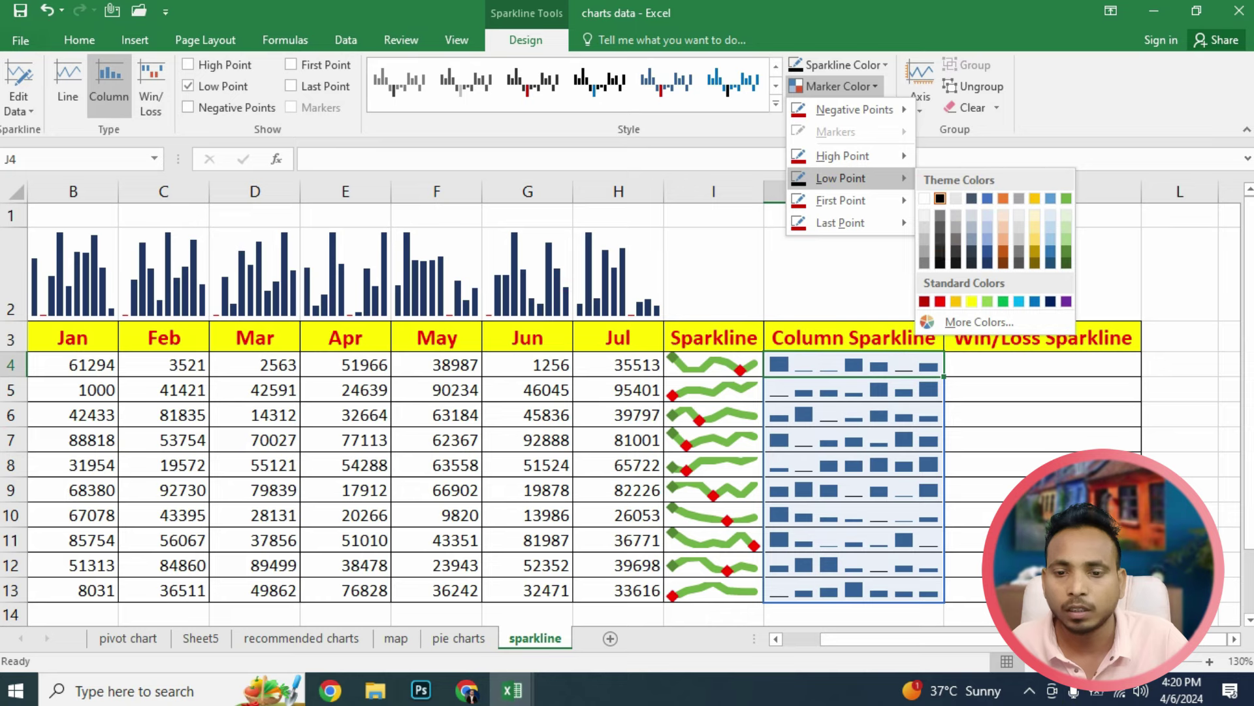
left_click(940, 301)
left_click(853, 415)
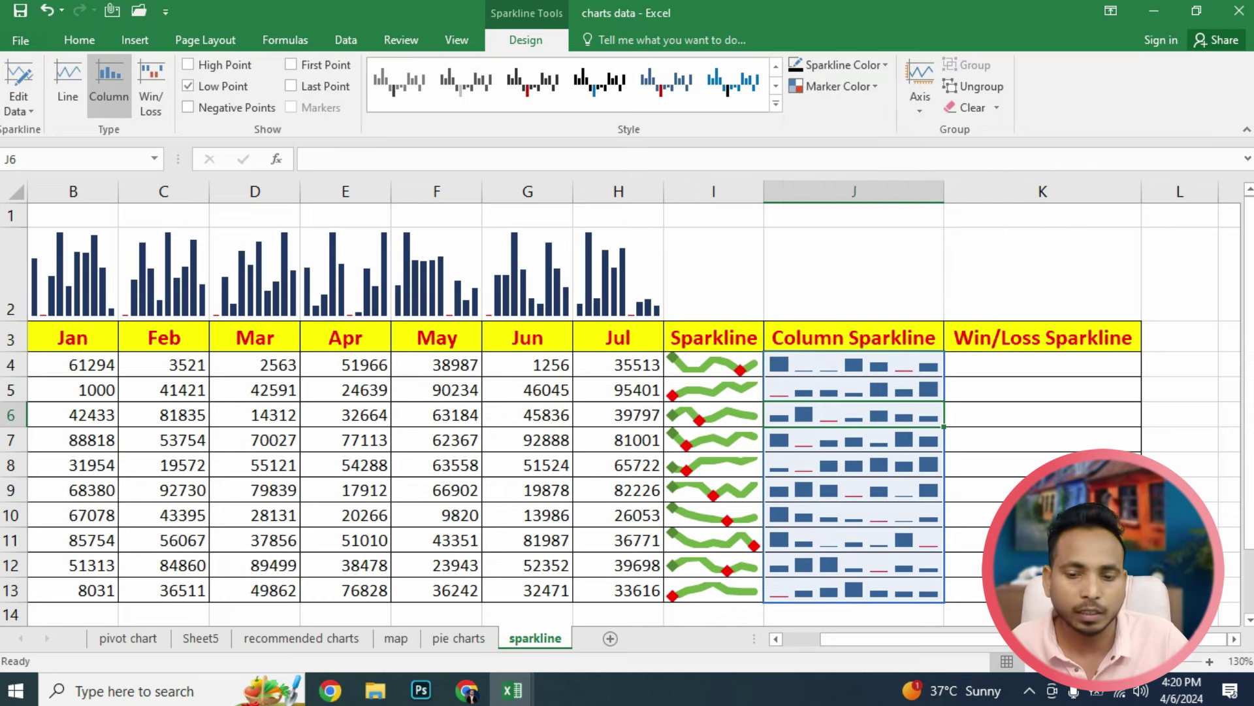
left_click(1042, 365)
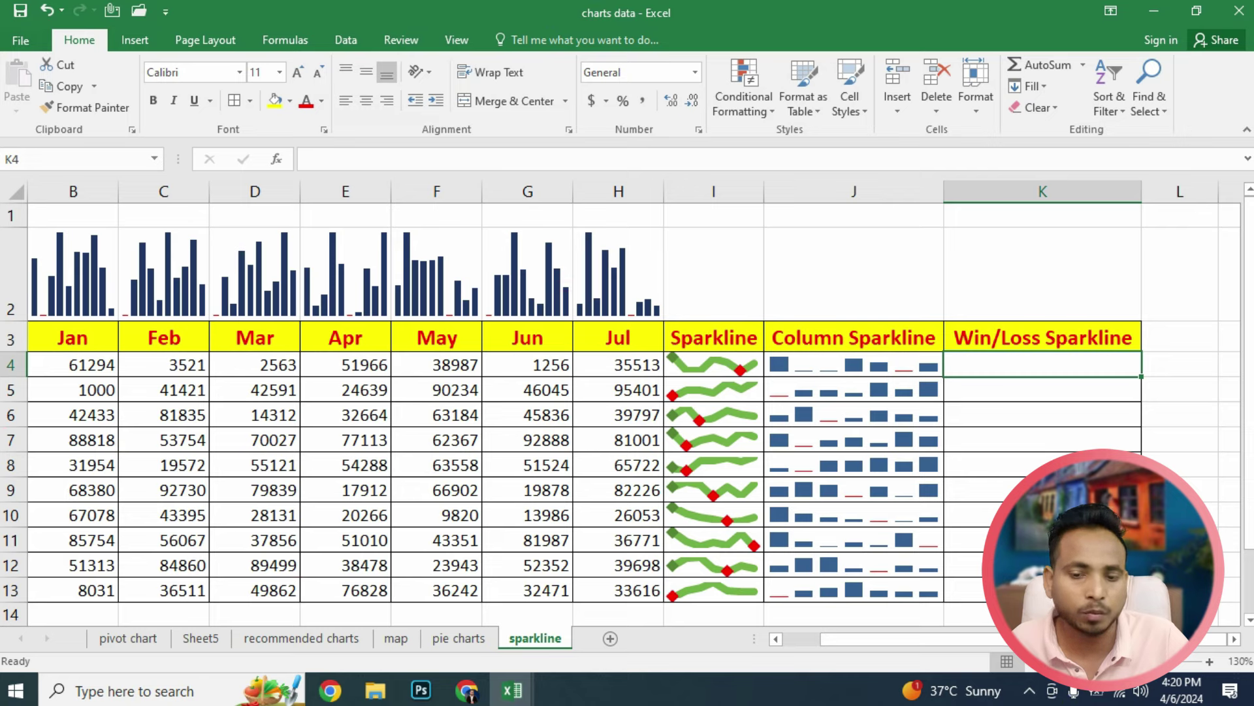
Create a win/loss sparkline in K4 from the Jan–Jul sales in B4:H4.
left_click(135, 40)
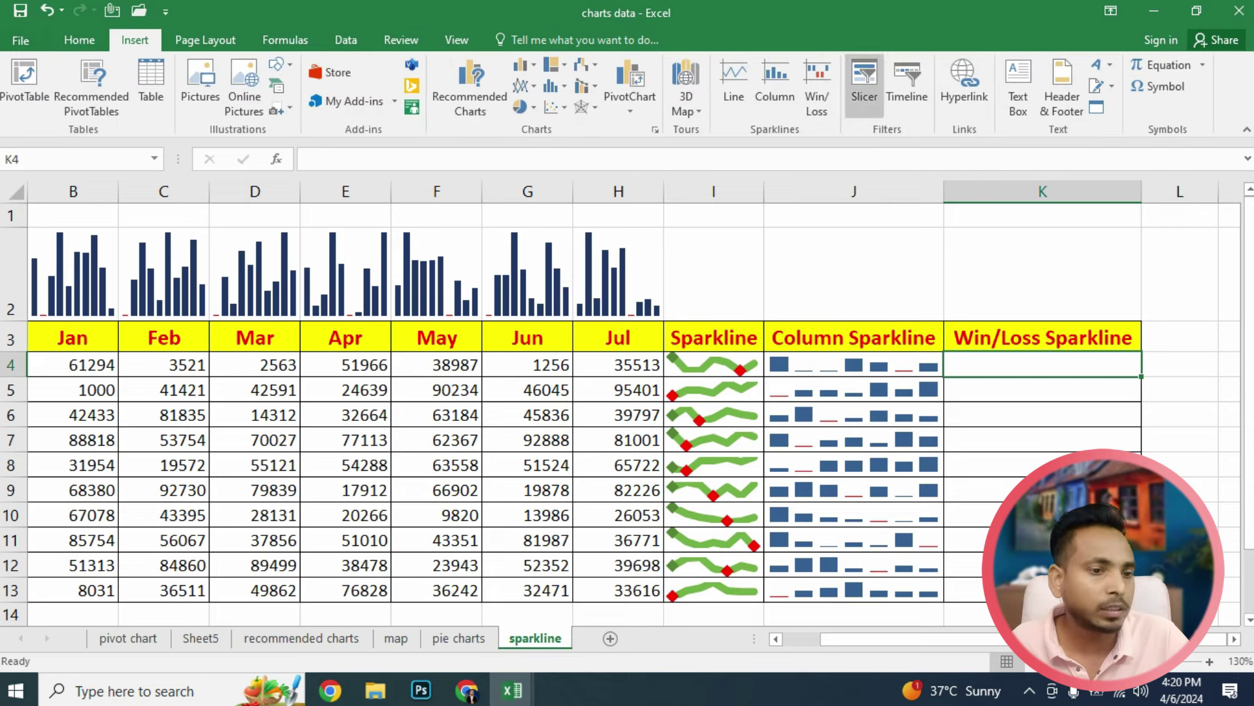
left_click(816, 96)
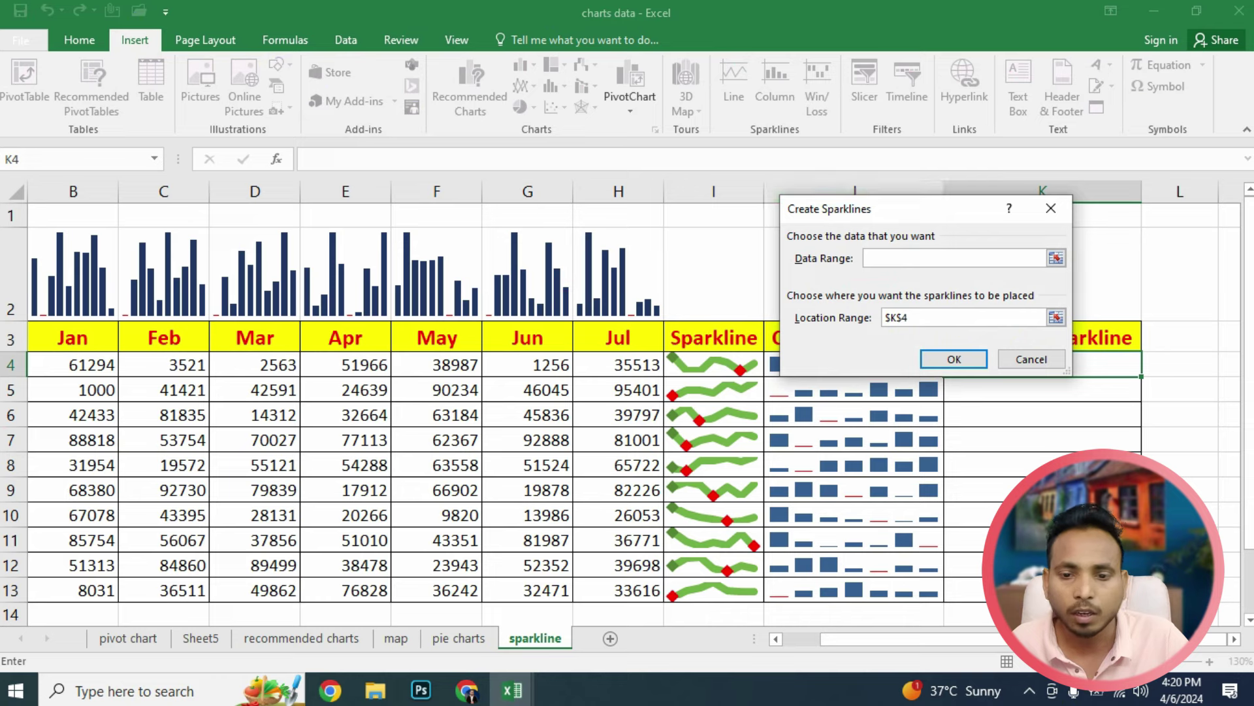
left_click_drag(72, 365, 621, 364)
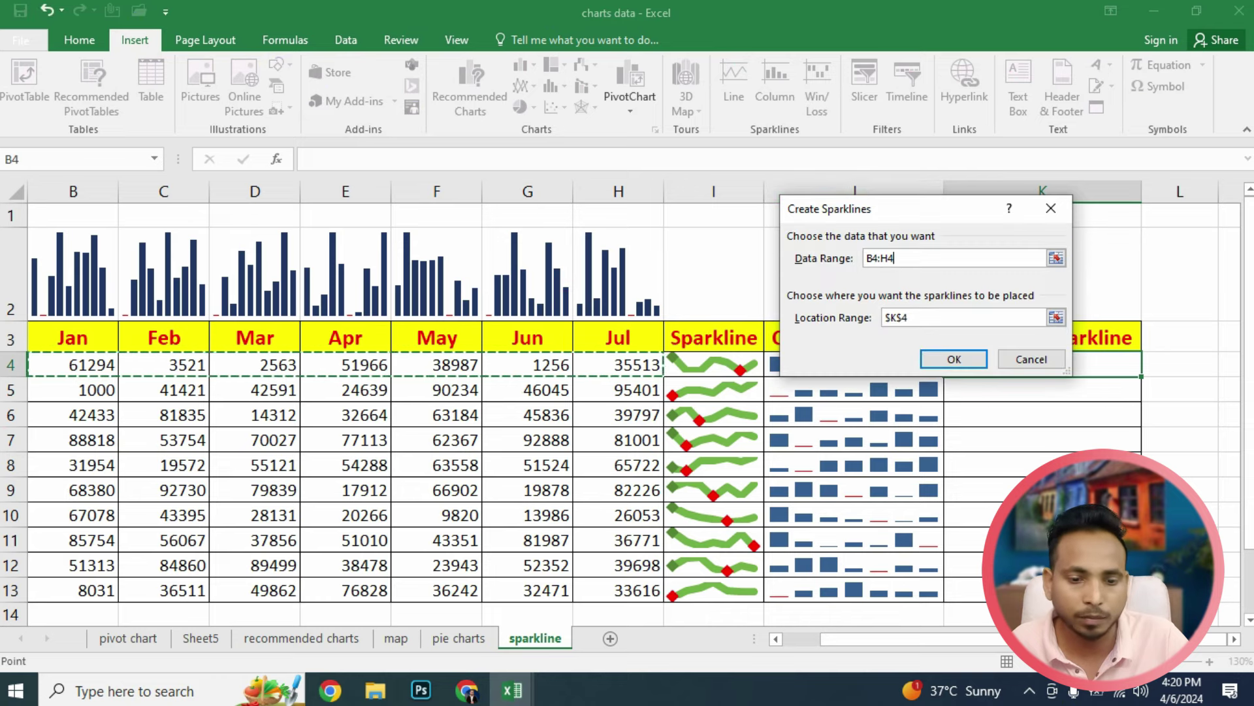
left_click(954, 359)
Fill the win/loss sparklines down to K13 and show their low points.
left_click_drag(1142, 376, 1141, 431)
left_click_drag(1141, 599, 1141, 601)
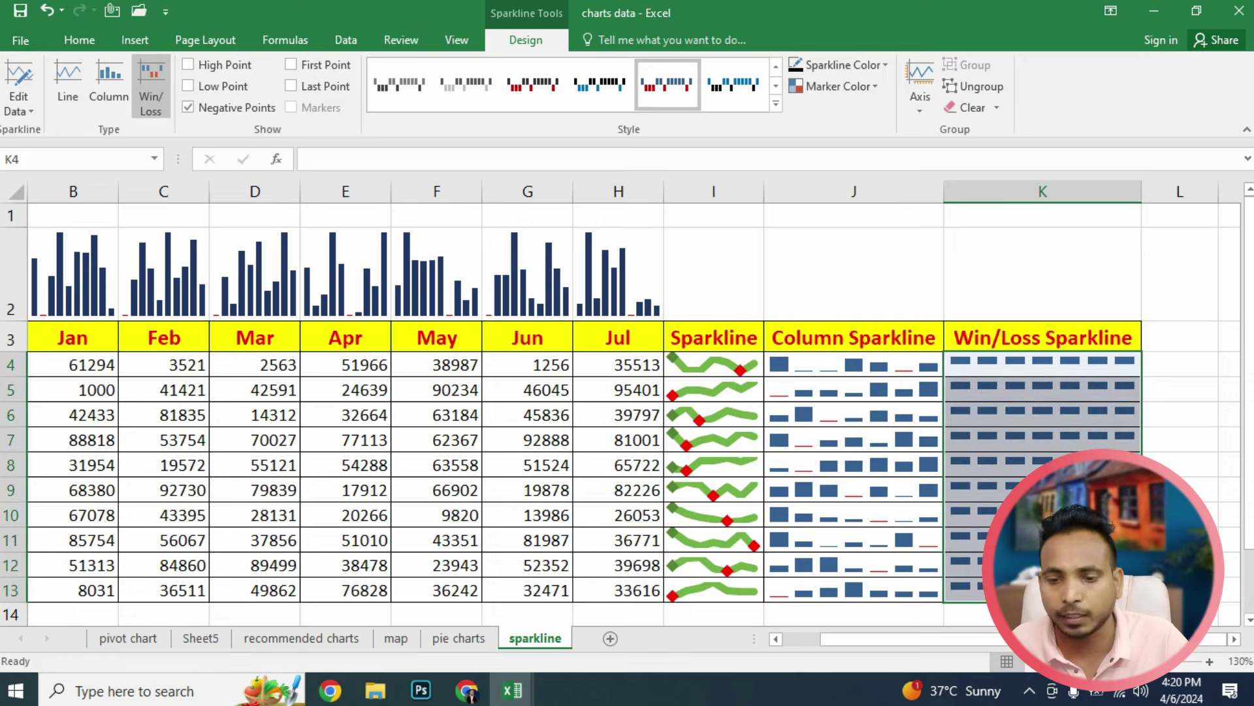
left_click(1042, 364)
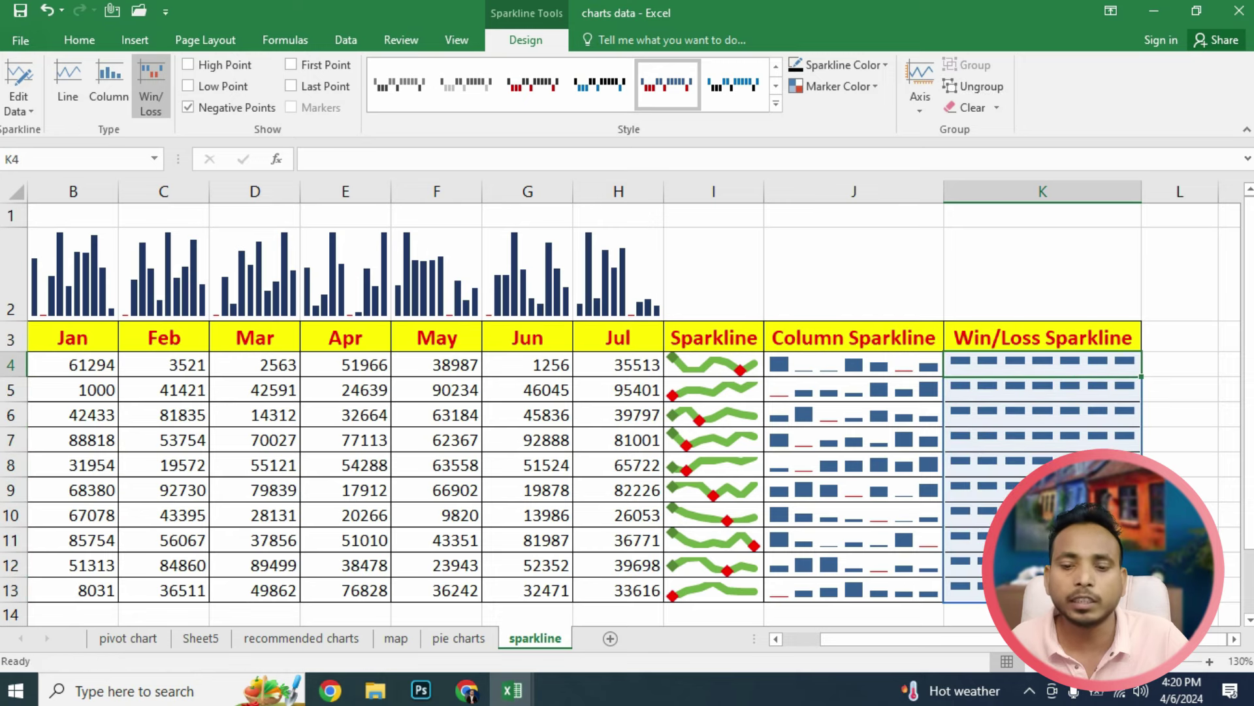
left_click(188, 85)
Show high points on the win/loss sparklines in light green and first points in yellow.
left_click(188, 107)
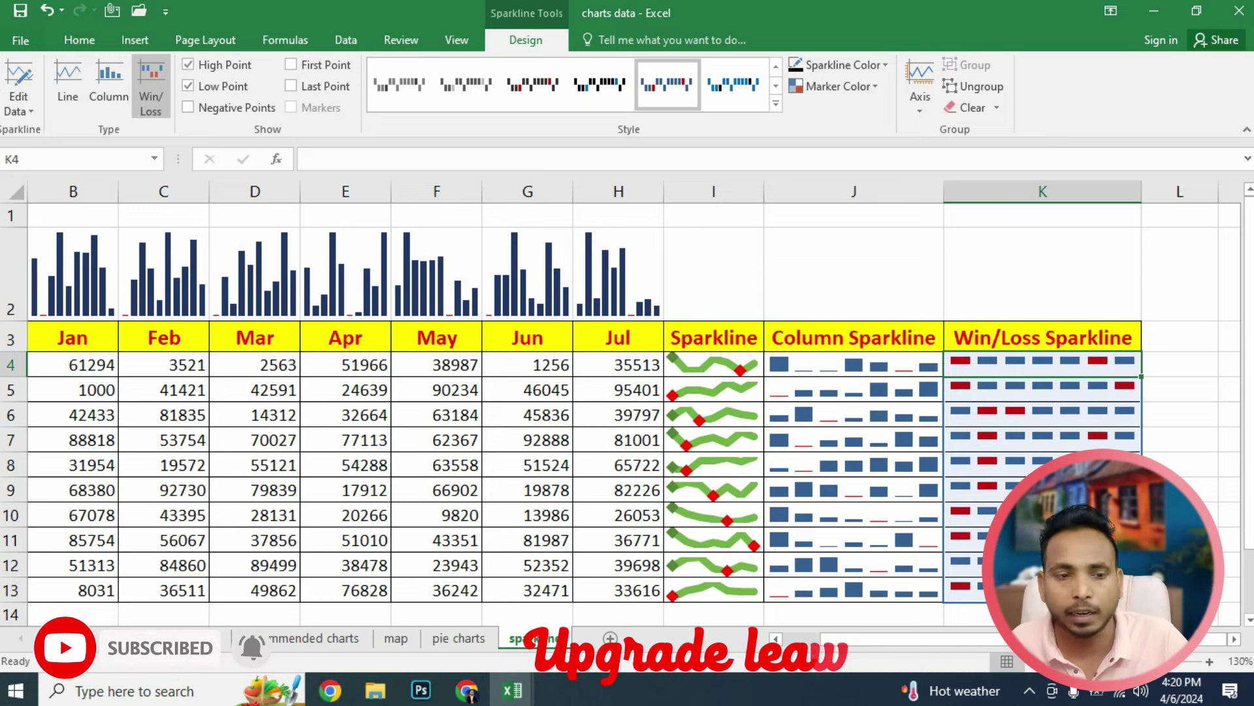
left_click(838, 85)
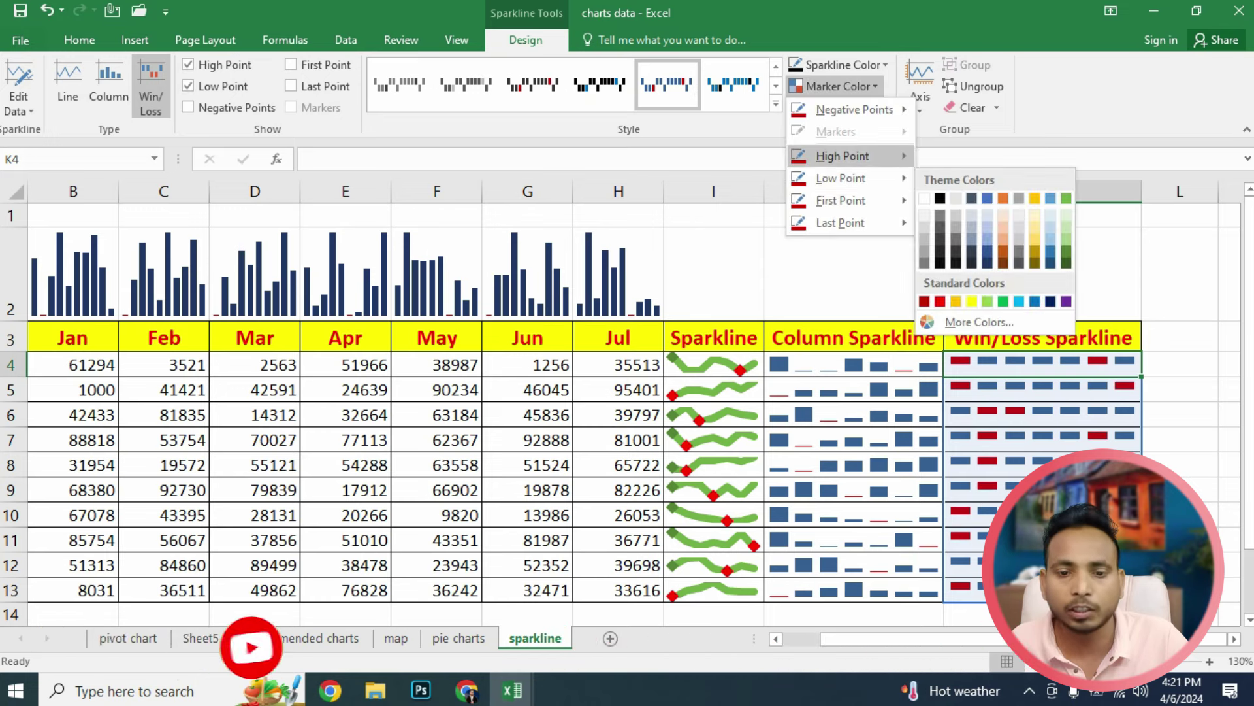
left_click(987, 279)
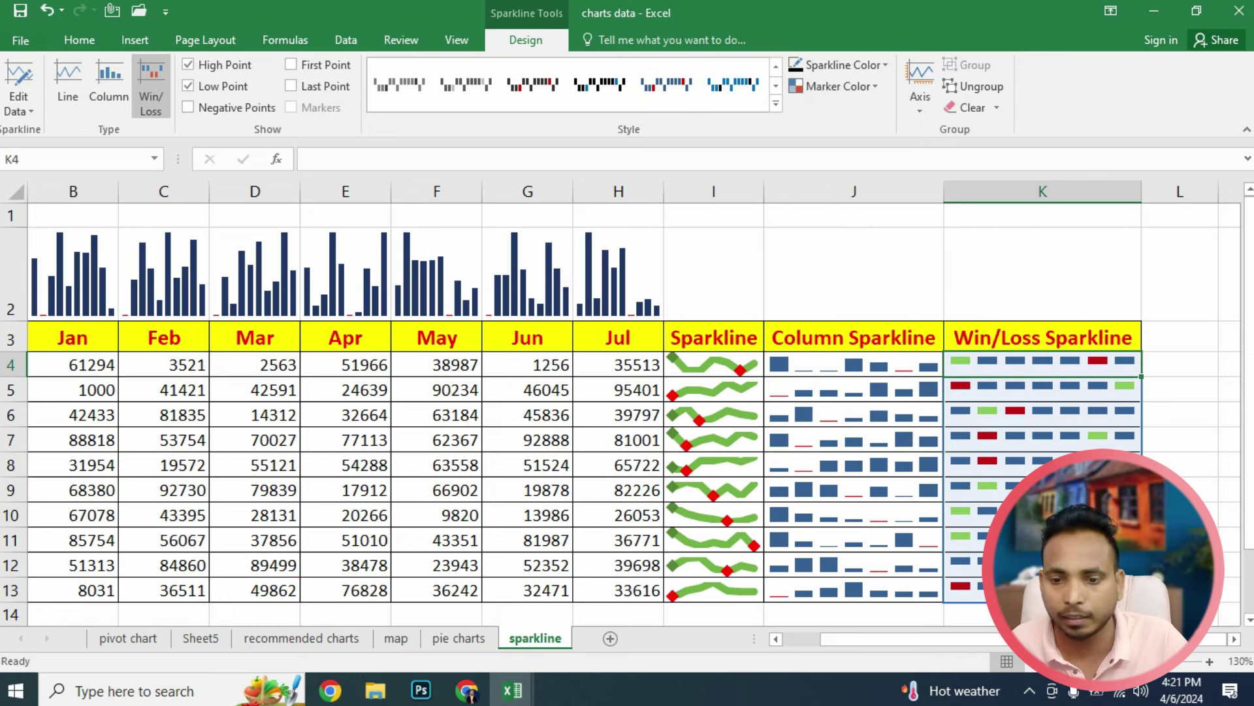
left_click(838, 86)
mouse_move(841, 200)
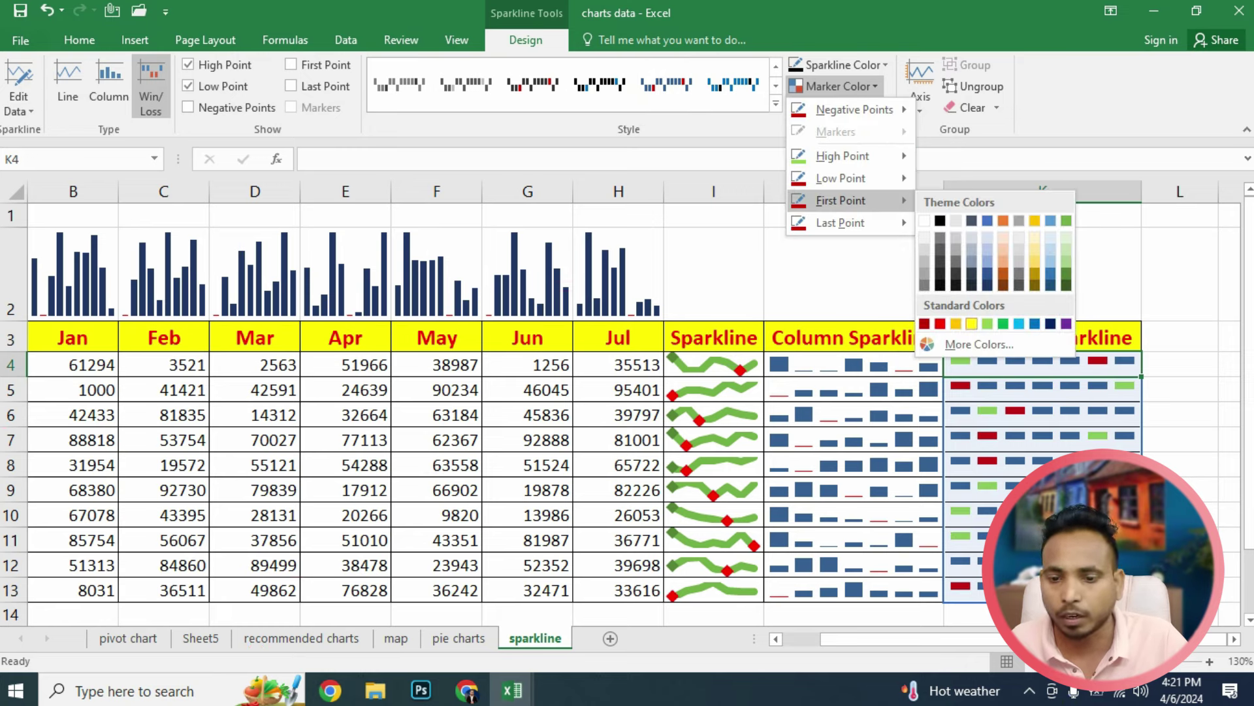
left_click(971, 323)
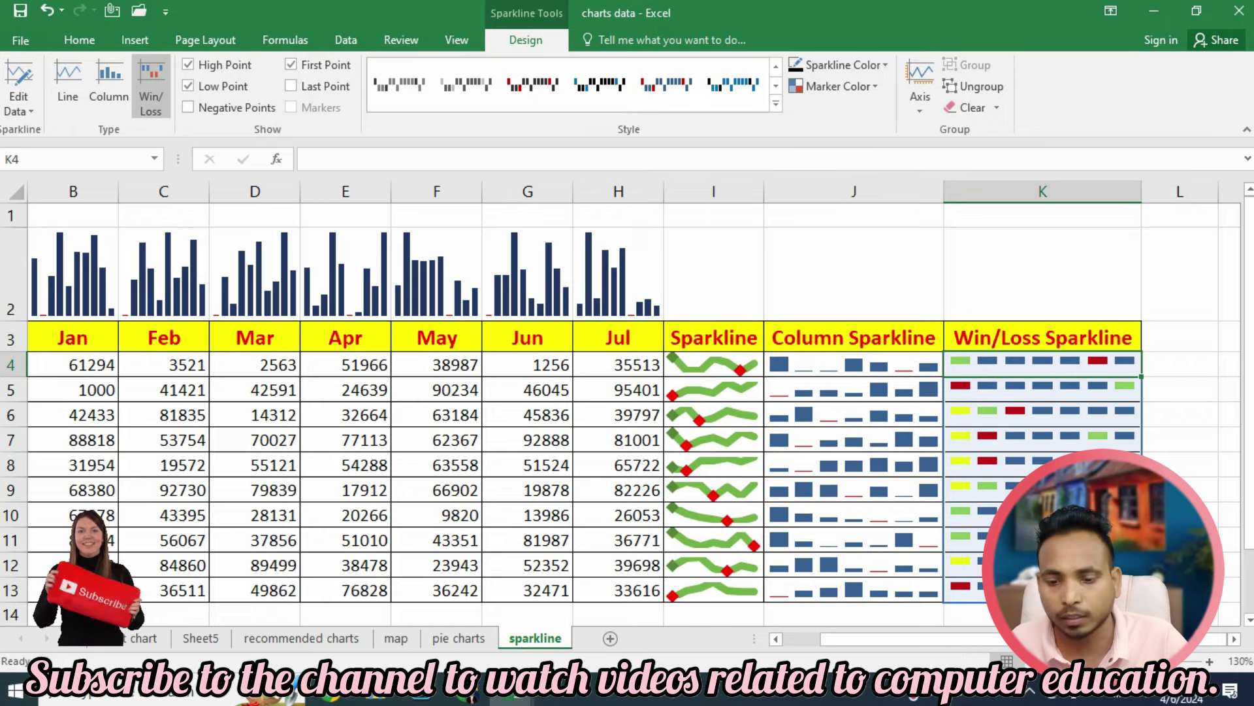
Deselect the sparklines and scroll to review the green, yellow and red markers.
left_click_drag(853, 274, 853, 590)
left_click(1043, 465)
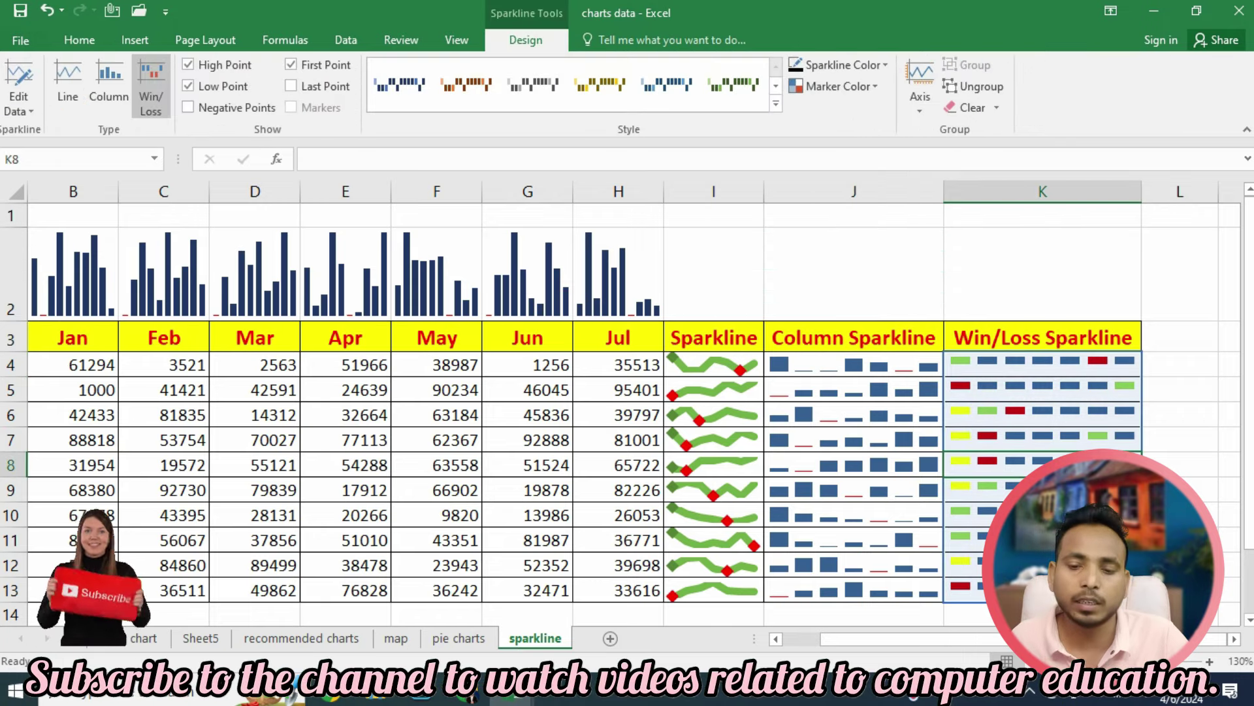
left_click(1043, 271)
scroll(627, 392, "down", 1)
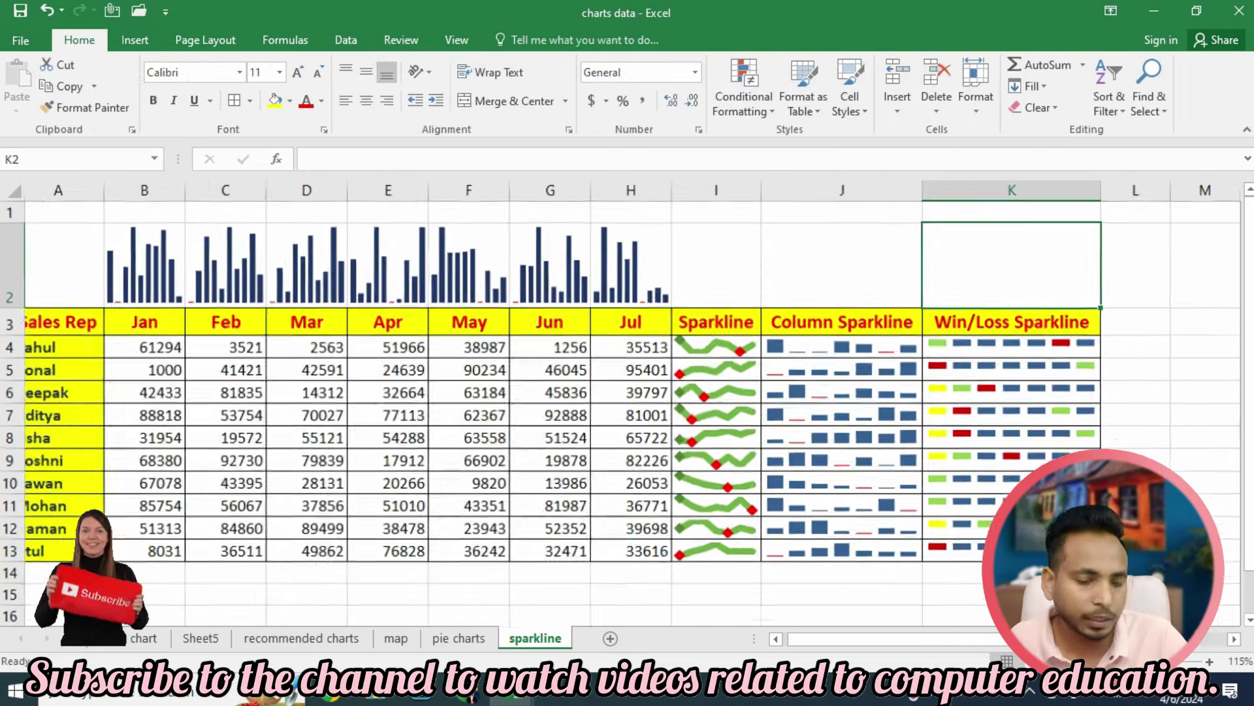
scroll(627, 392, "down", 1)
left_click(622, 440)
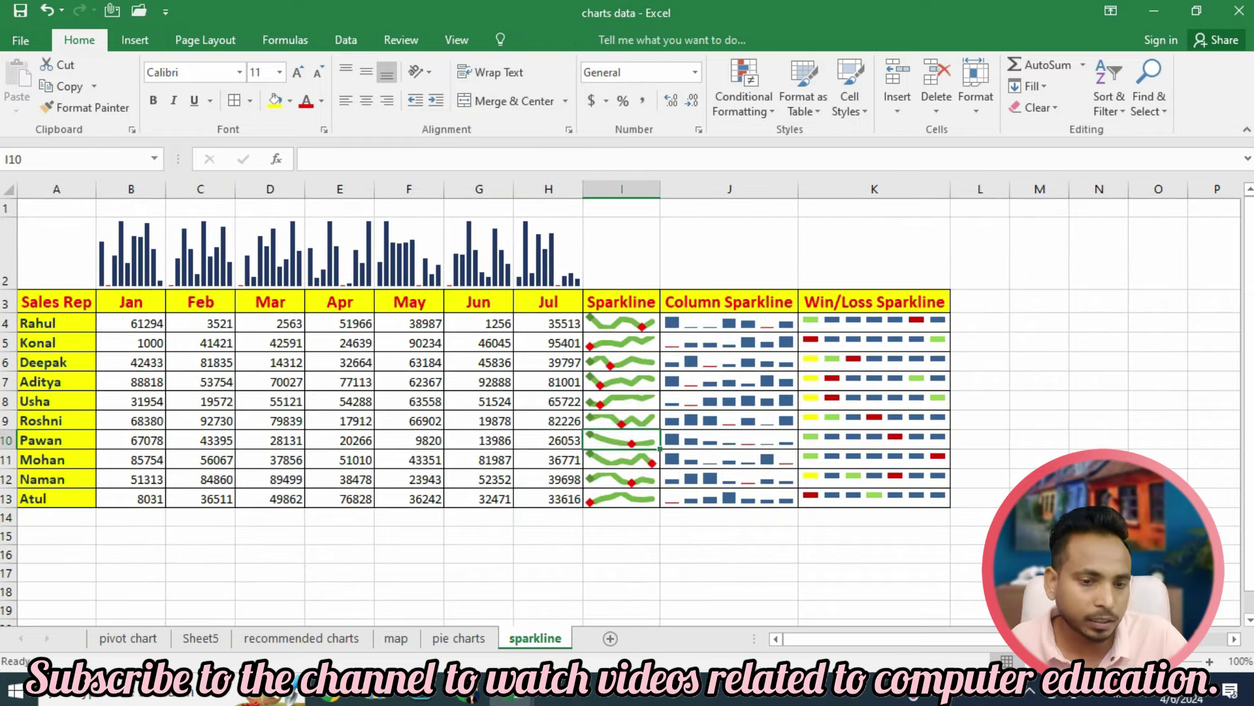
left_click(729, 590)
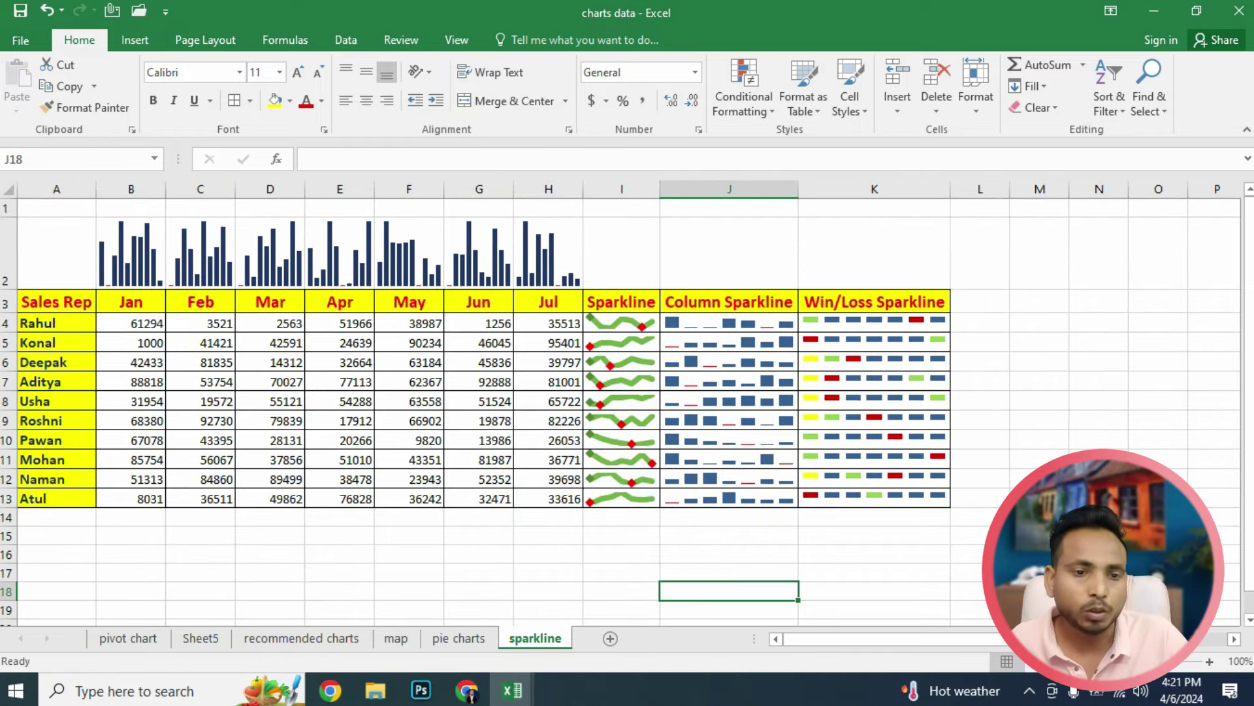
left_click(135, 40)
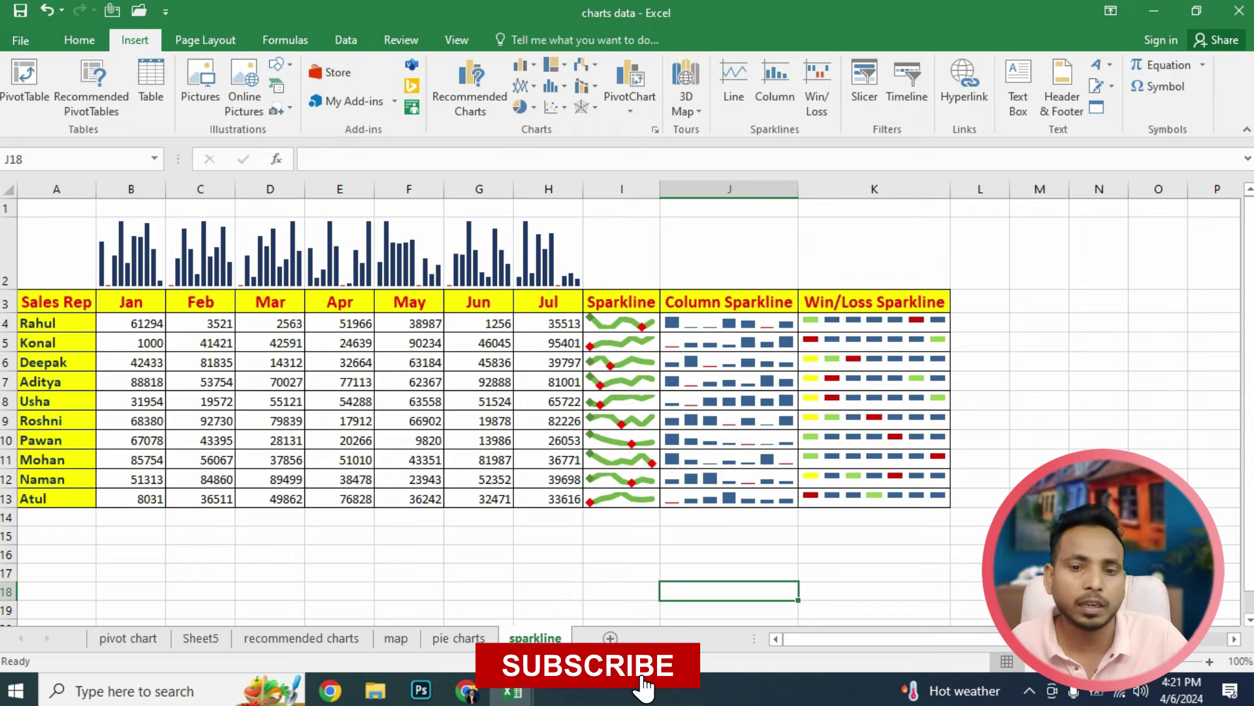
left_click(729, 381)
left_click(340, 381)
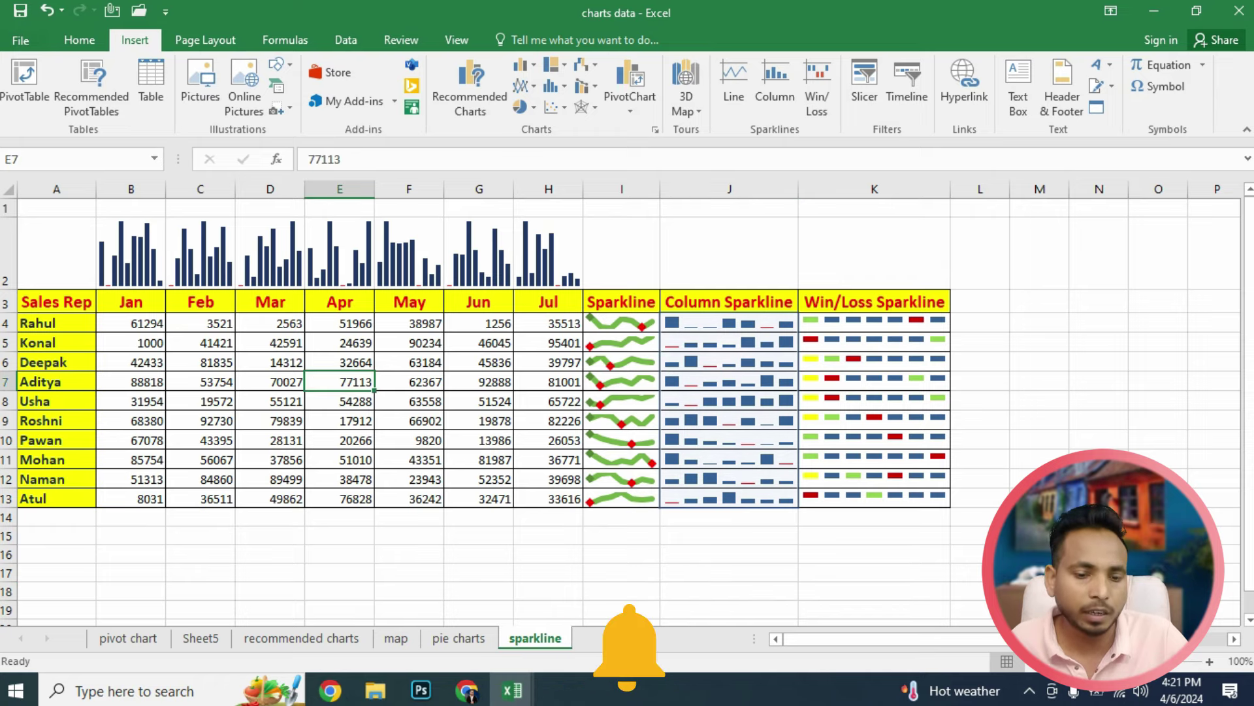